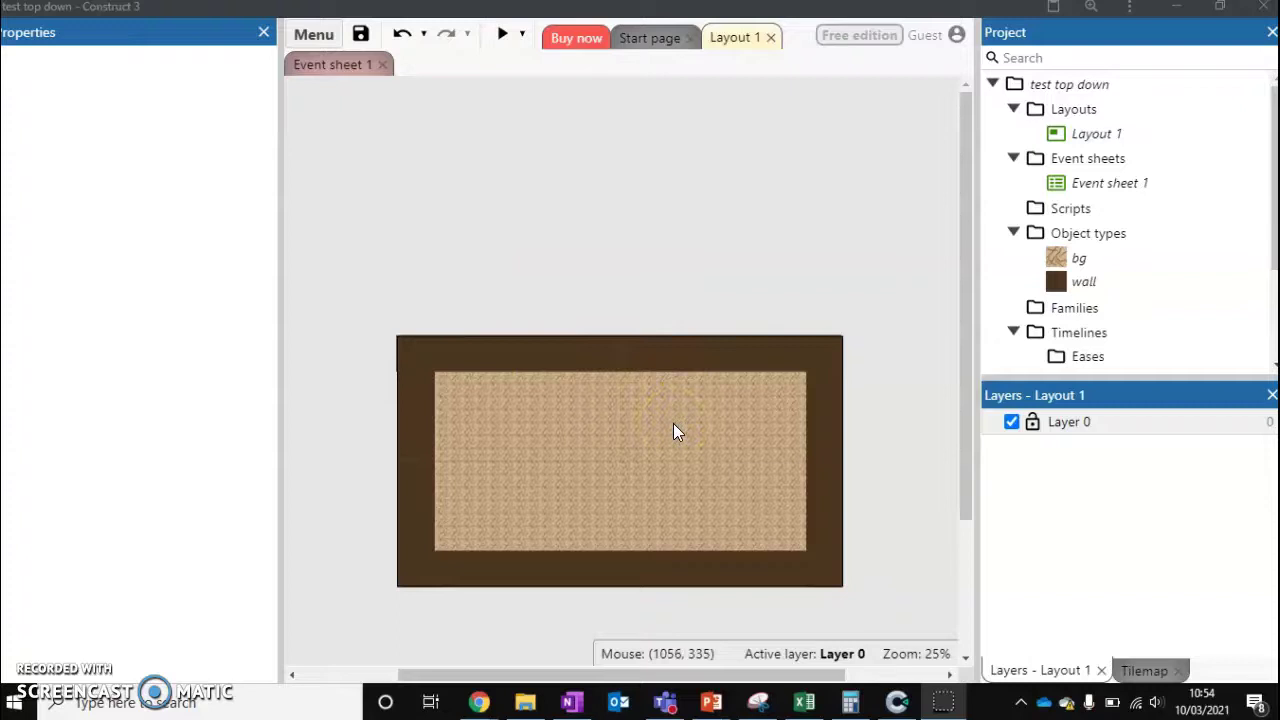
- Insert a new Sprite object named Player and place it in the middle of the layout
right_click(587, 290)
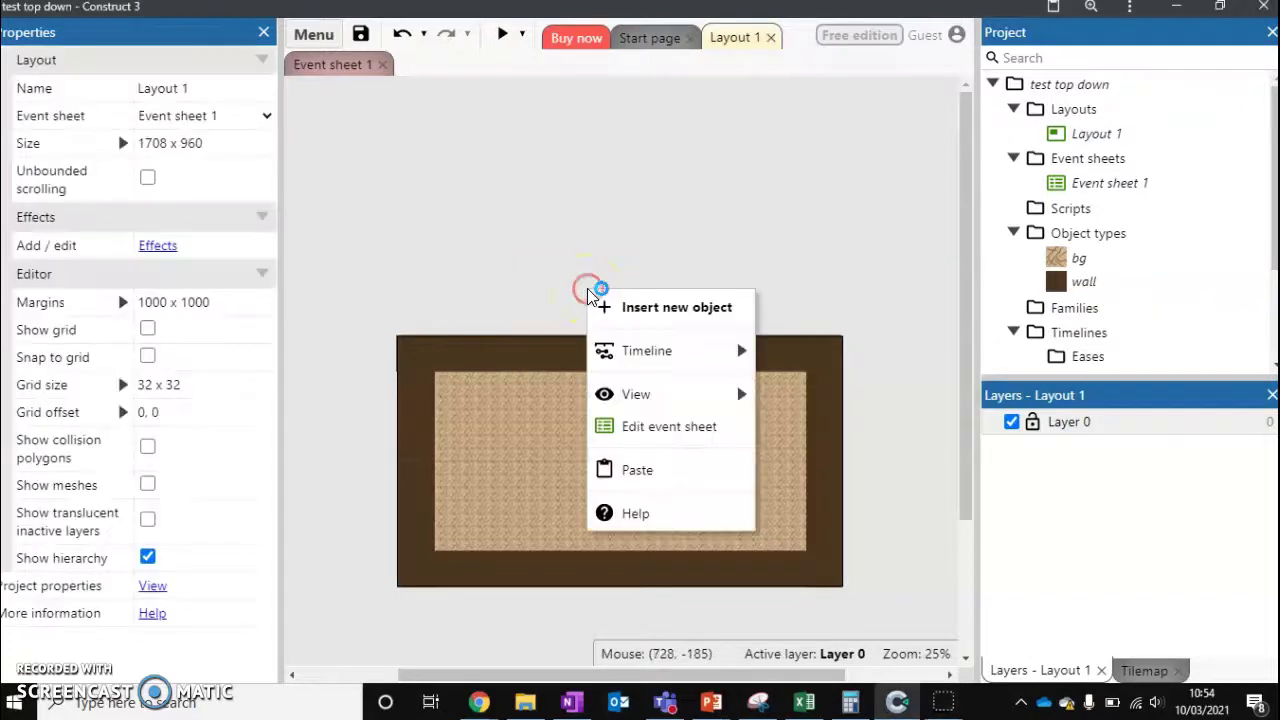
click(633, 309)
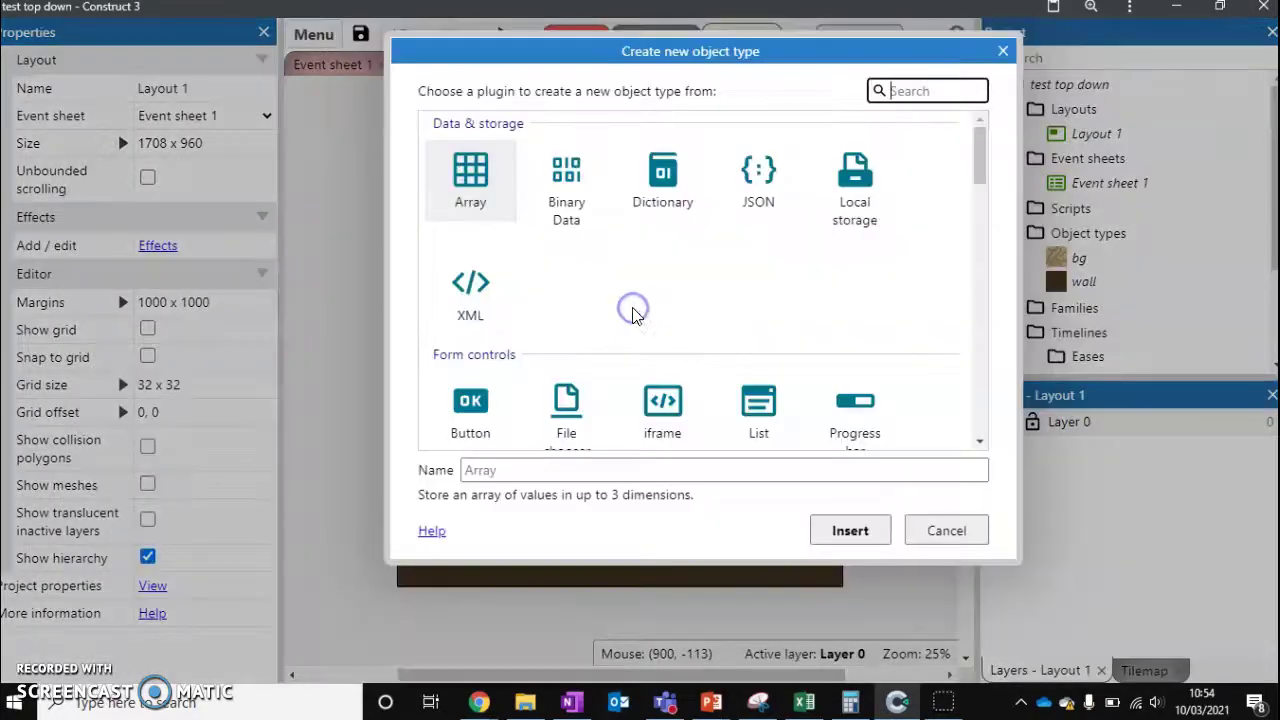
drag(985, 160, 986, 223)
click(782, 252)
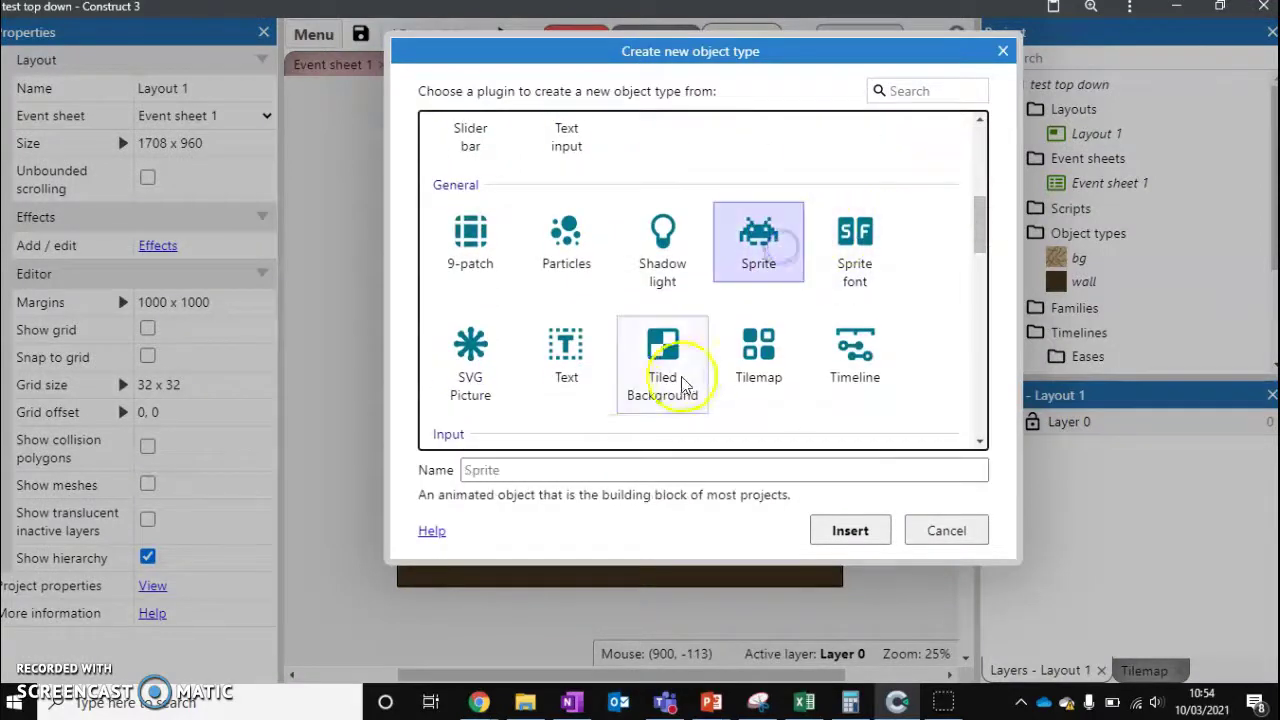
click(609, 460)
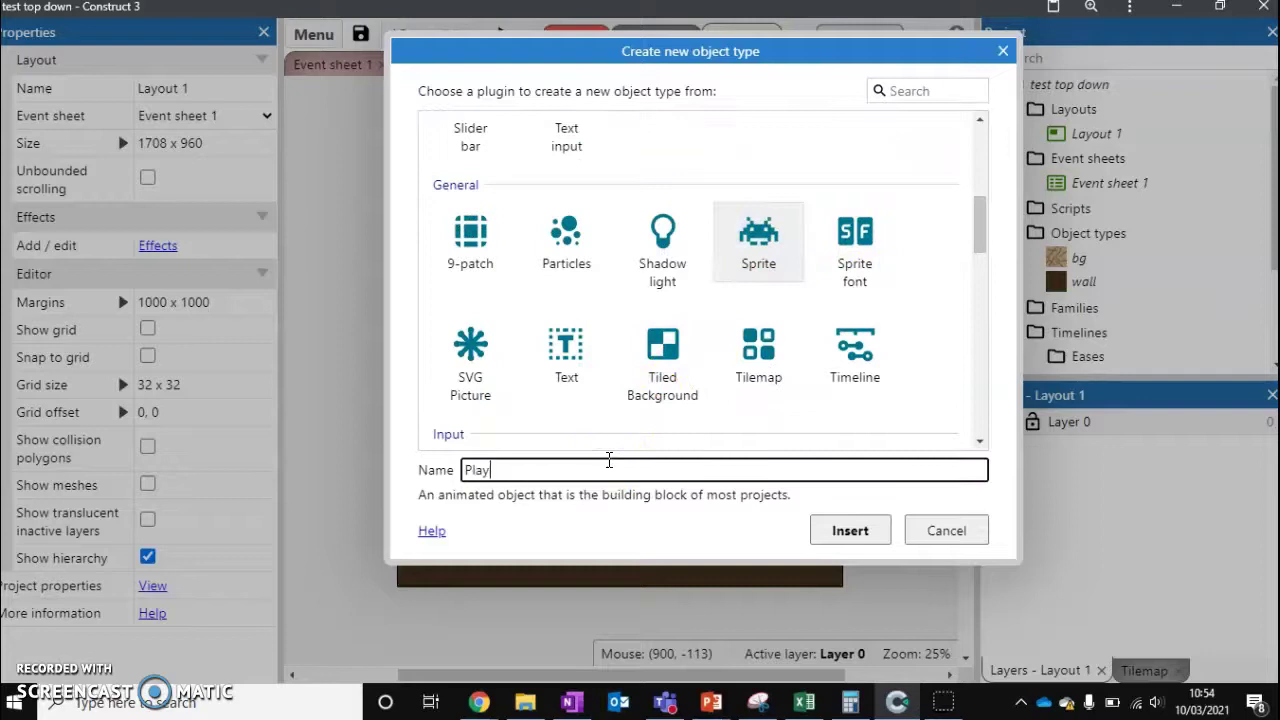
click(850, 530)
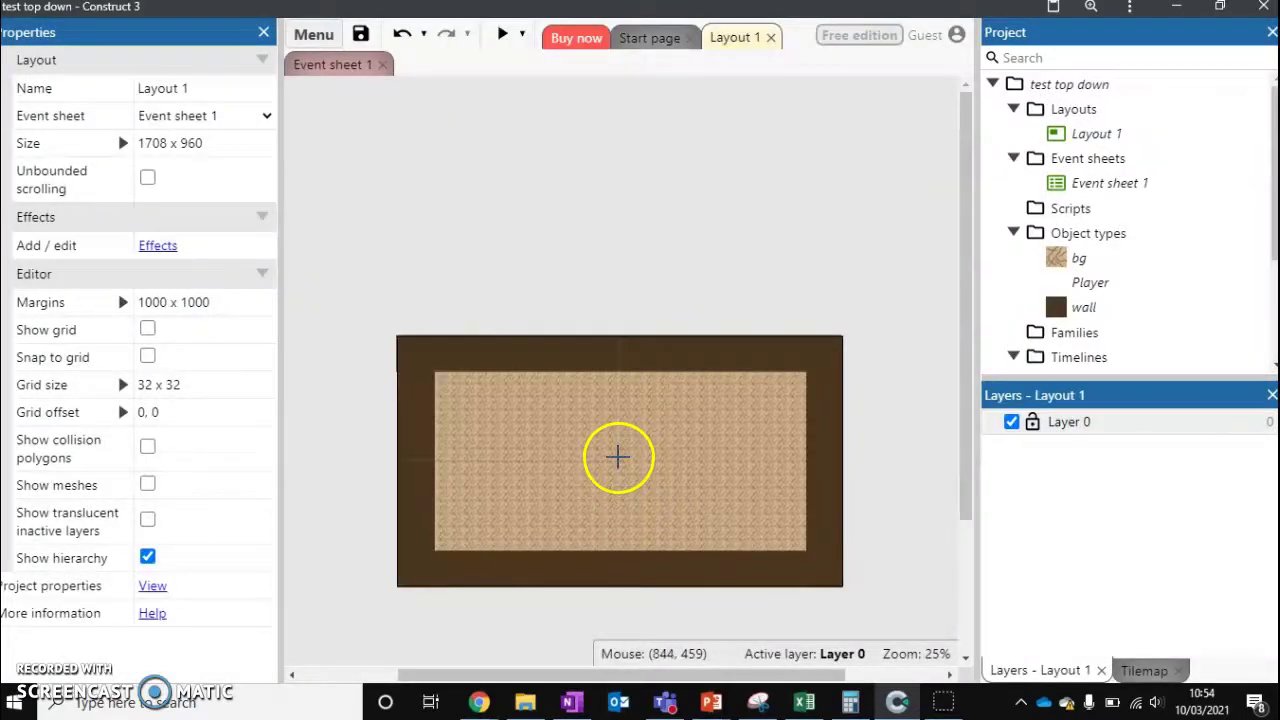
click(617, 457)
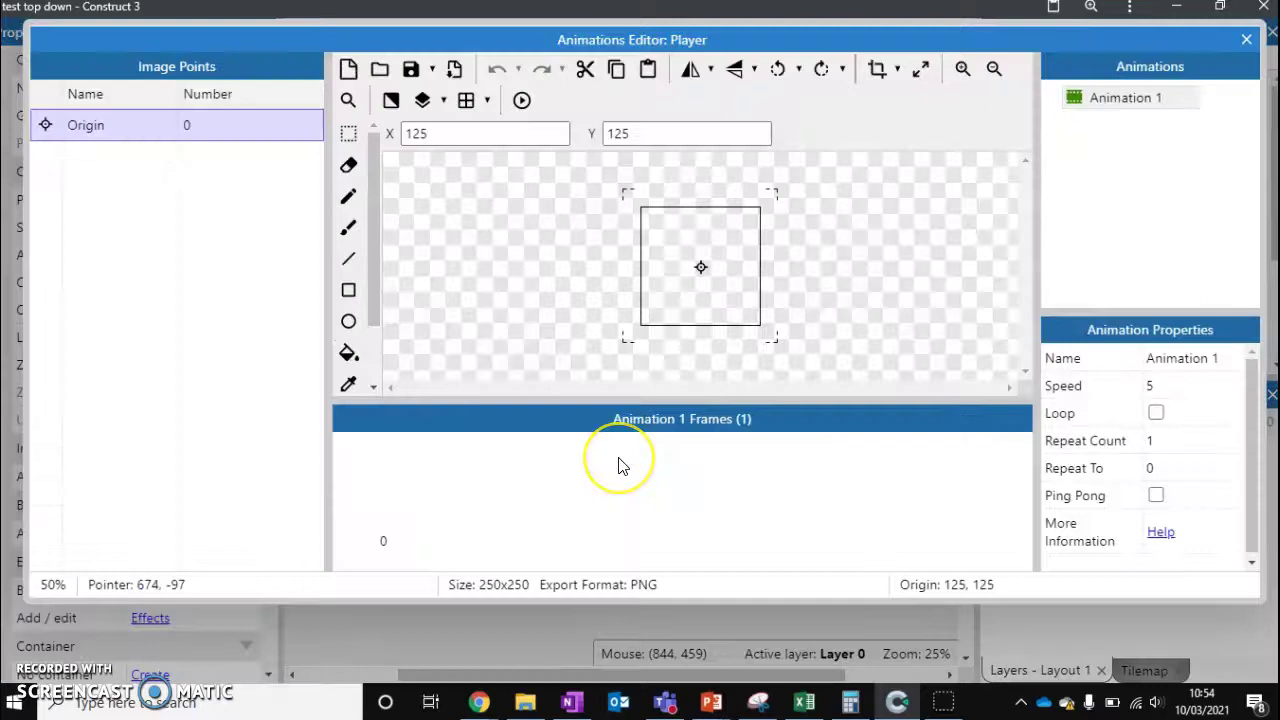
- Draw a filled green circle (RGB 9, 192, 101) with a radius of about 112 px, centred in the Player image
click(349, 322)
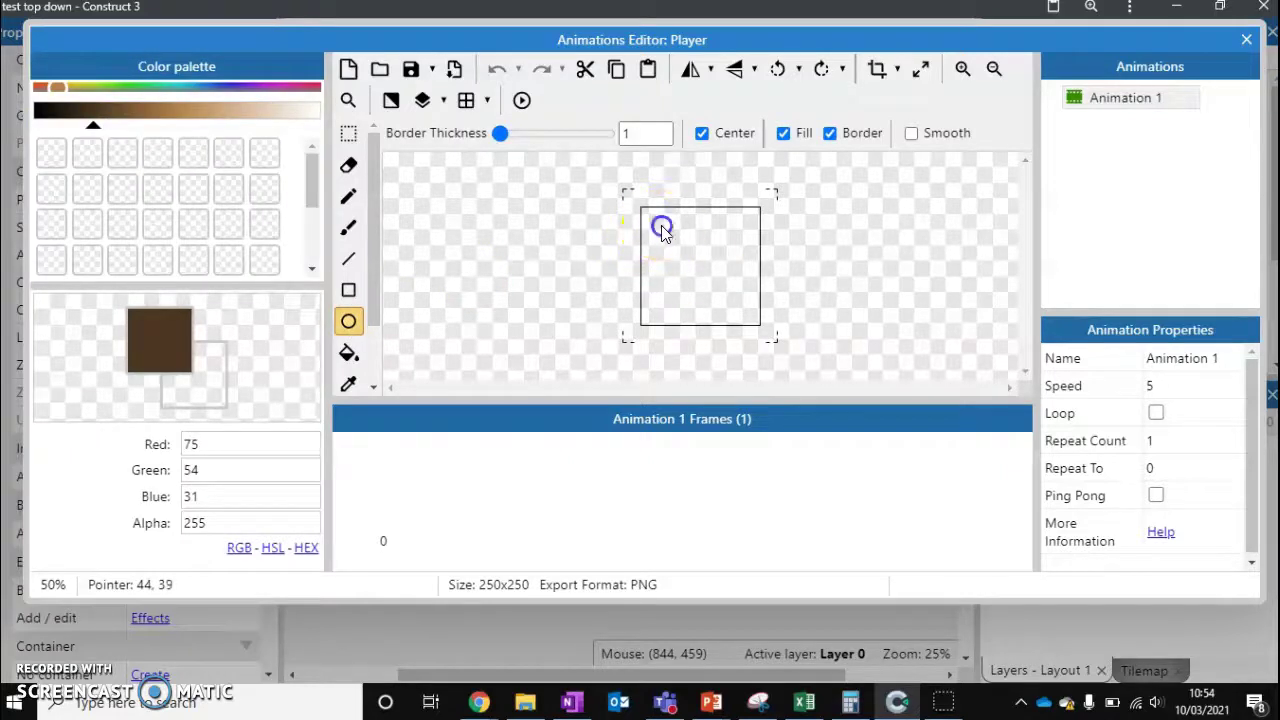
drag(661, 229, 722, 278)
key(ctrl+z)
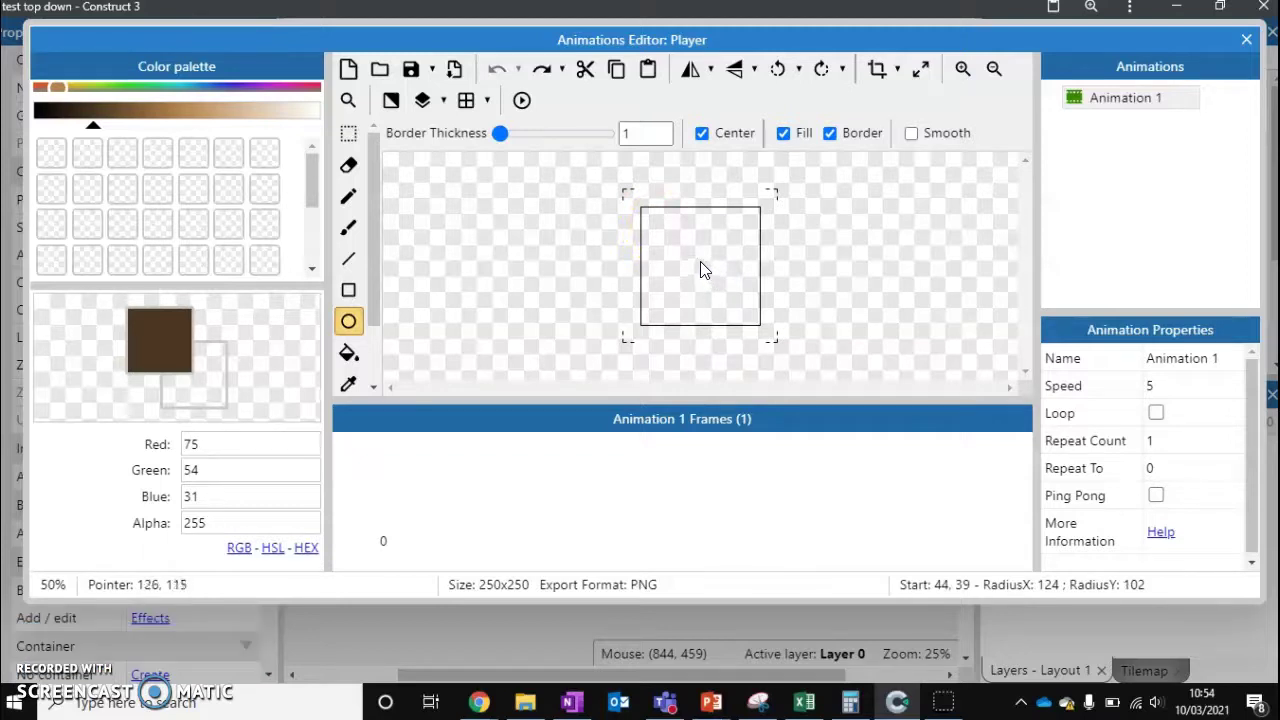
mouse_move(195, 86)
mouse_down()
mouse_move(295, 87)
mouse_move(300, 100)
mouse_move(155, 99)
mouse_move(153, 84)
mouse_move(178, 110)
mouse_move(148, 111)
mouse_up()
click(167, 109)
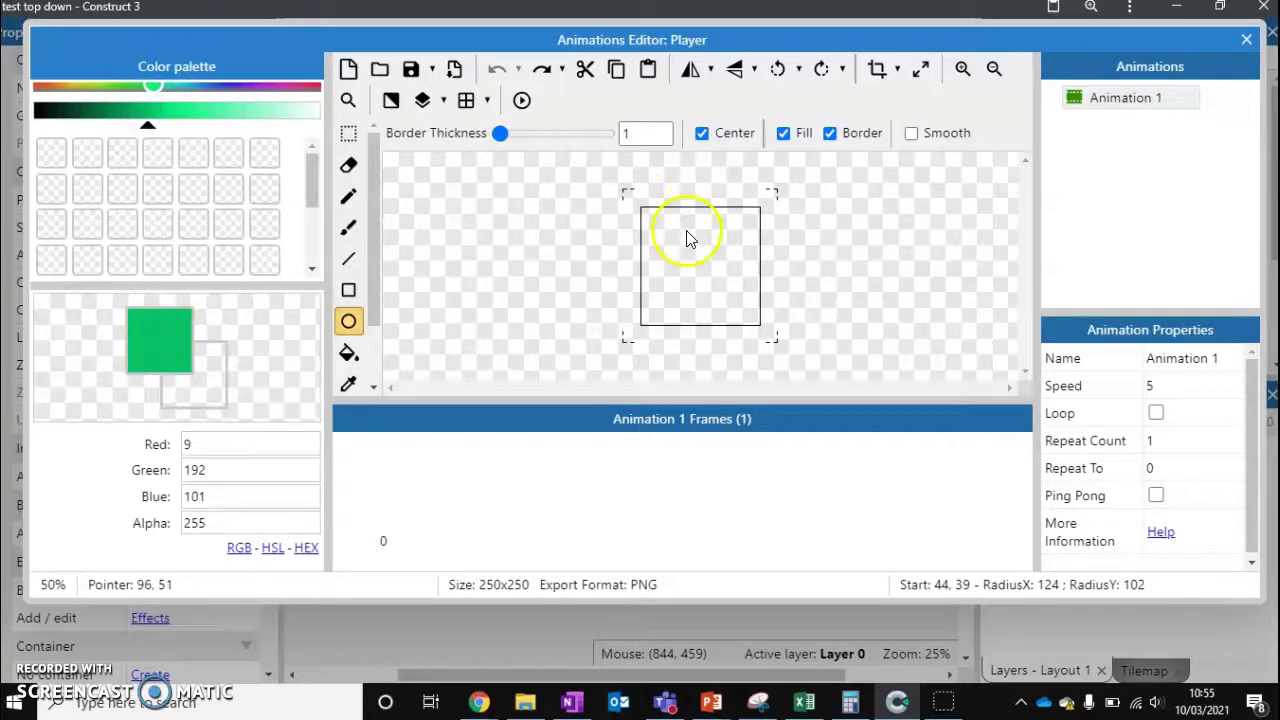
drag(701, 265, 757, 316)
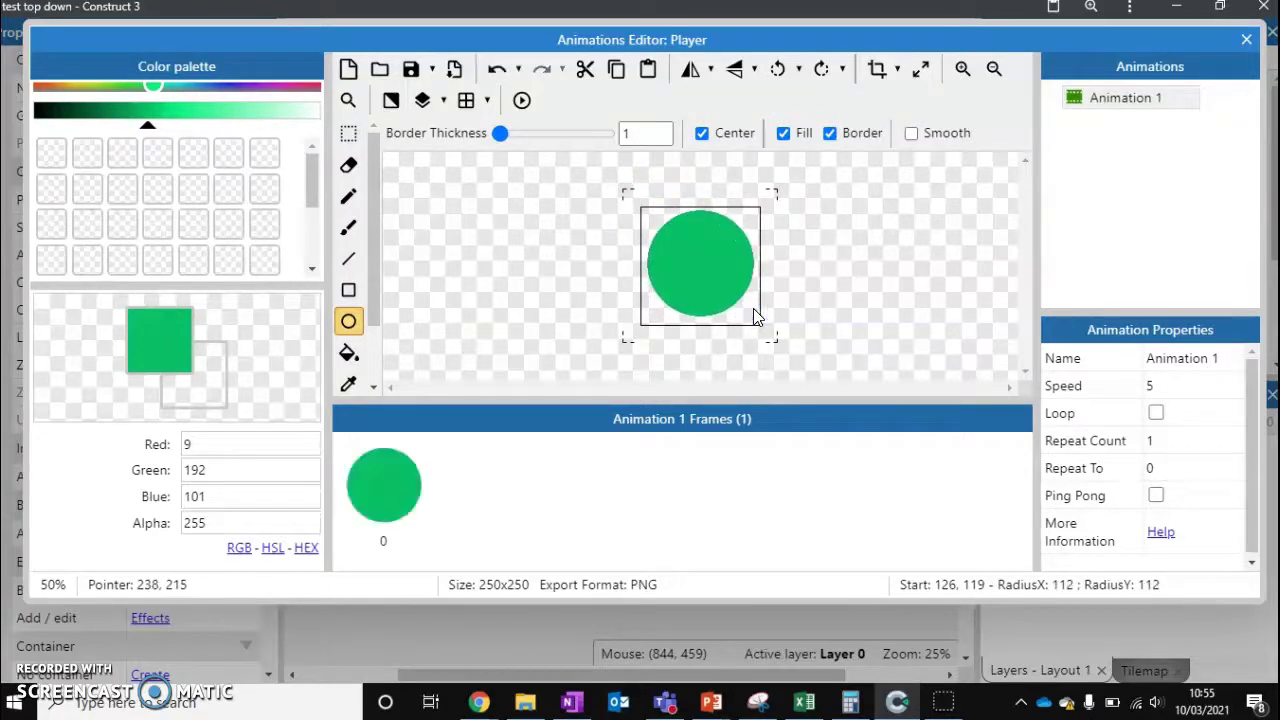
- Set the primary colour to near-white (250, 254, 252) and the secondary colour to near-black (9, 3, 4) with alpha 255
click(320, 114)
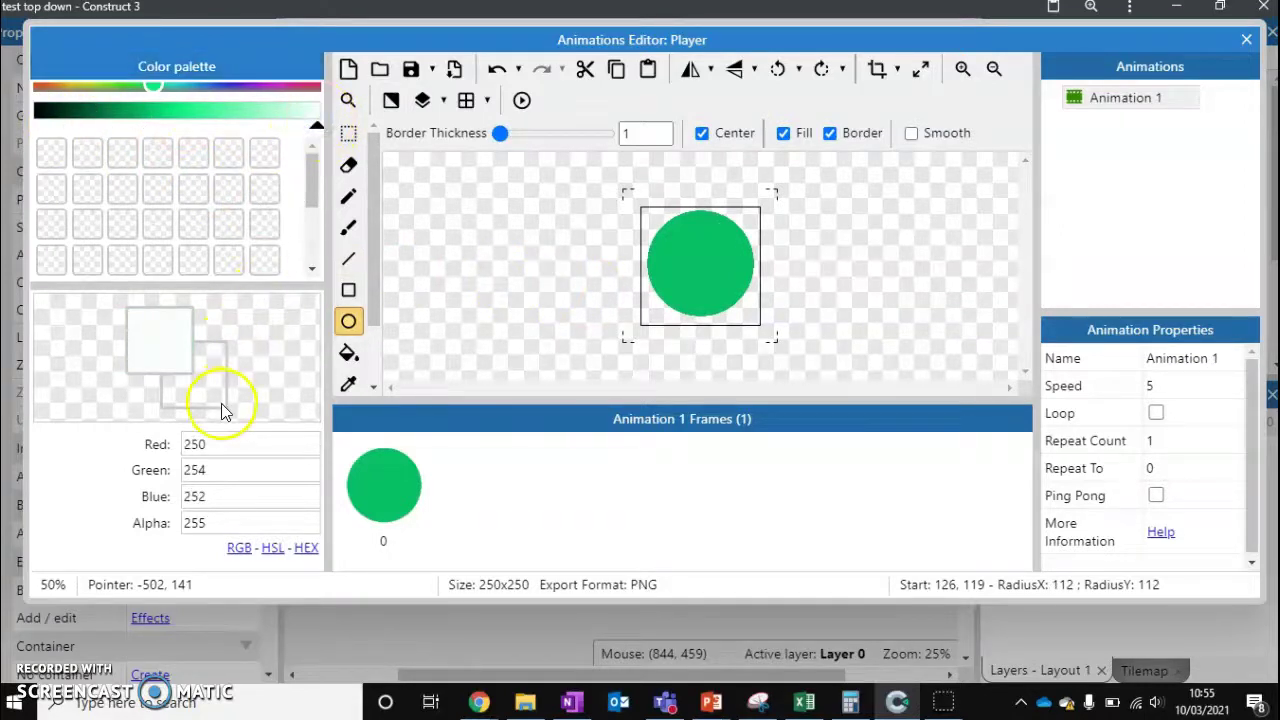
click(221, 403)
click(42, 112)
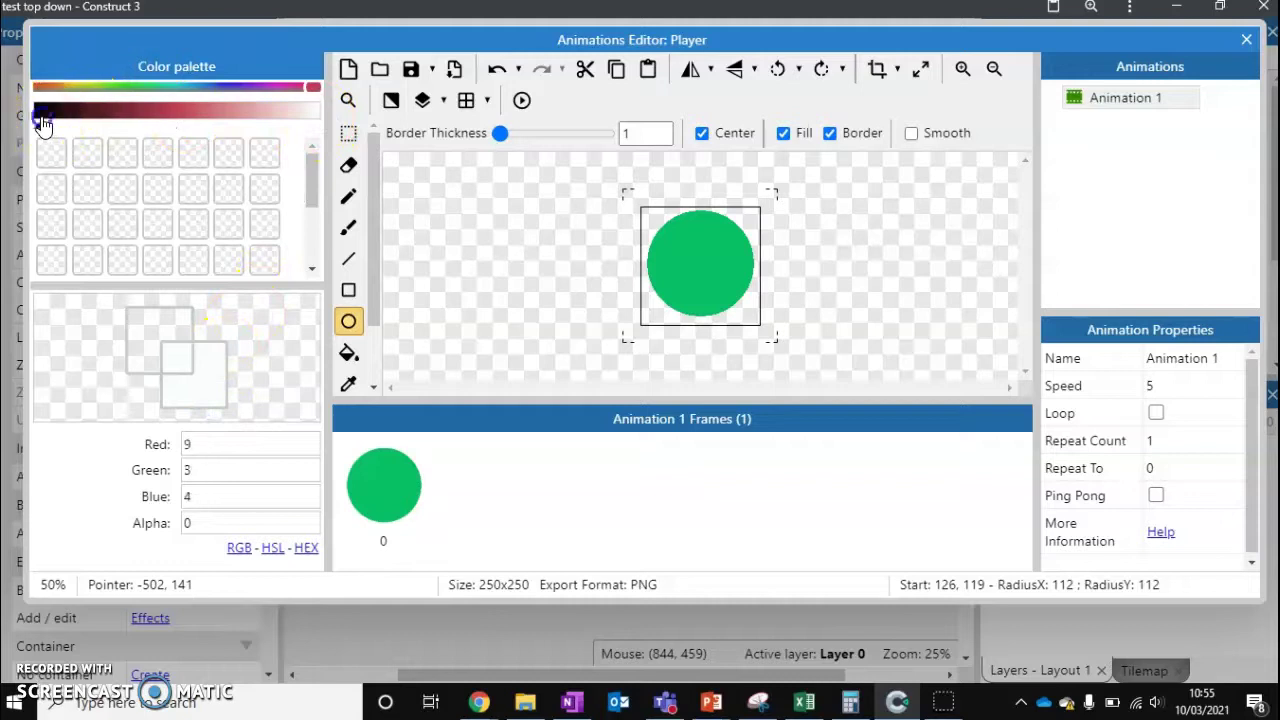
click(206, 521)
text(255)
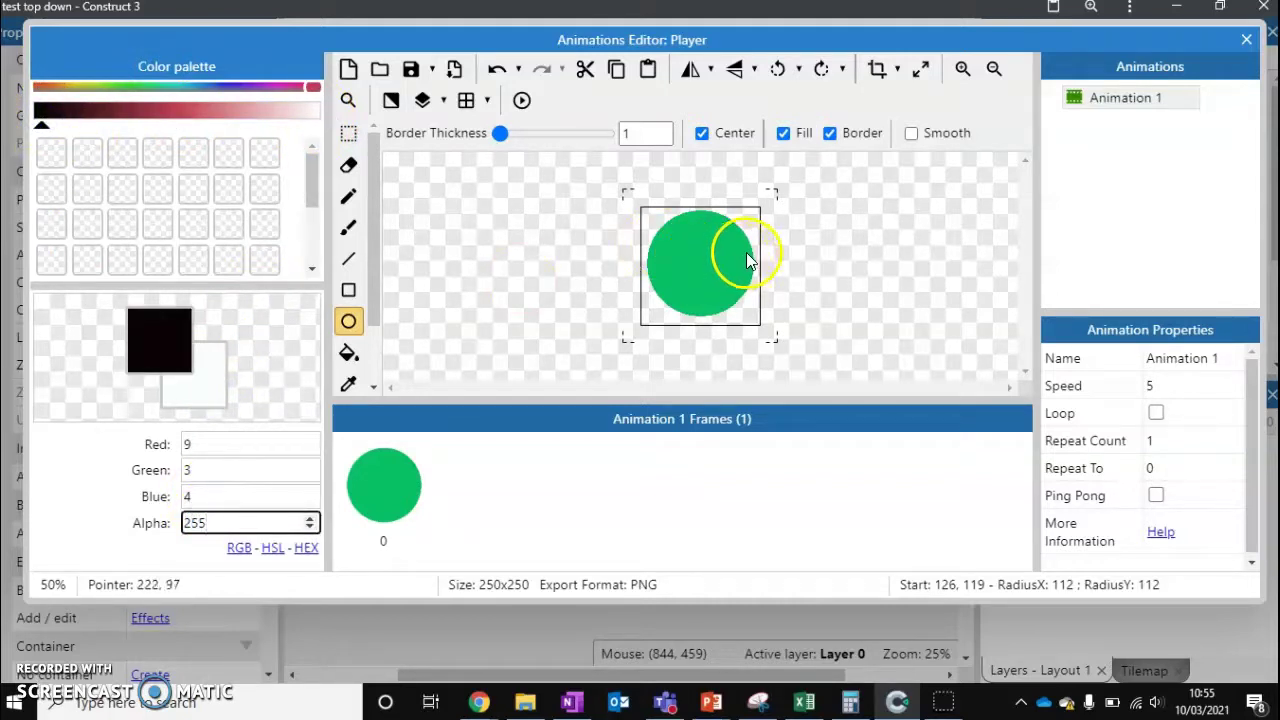
click(200, 395)
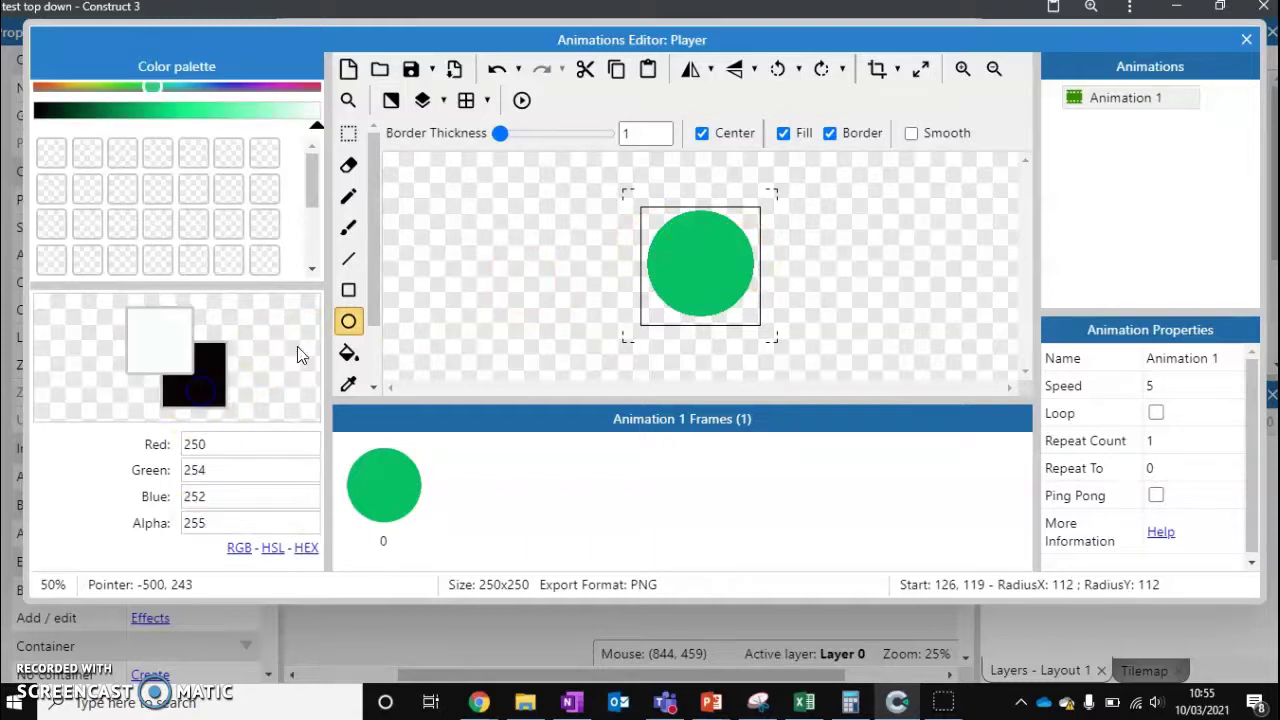
drag(750, 258, 740, 260)
key(ctrl+z)
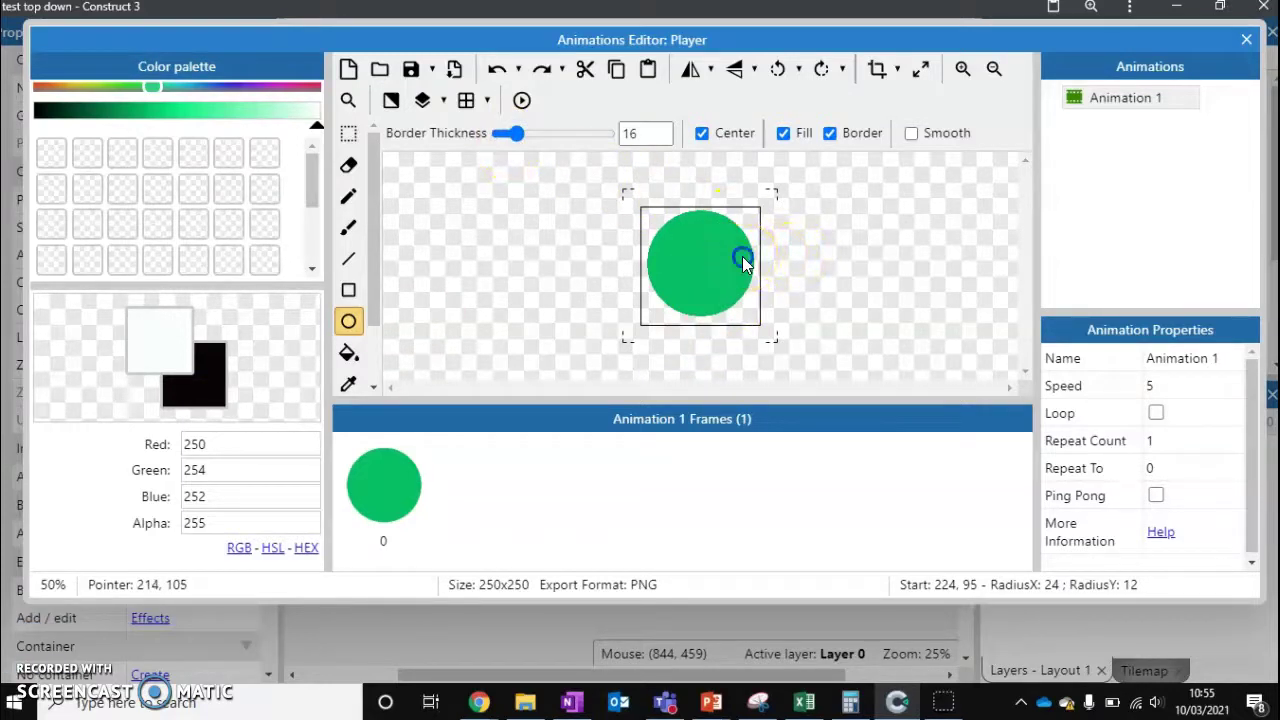
drag(743, 262, 738, 268)
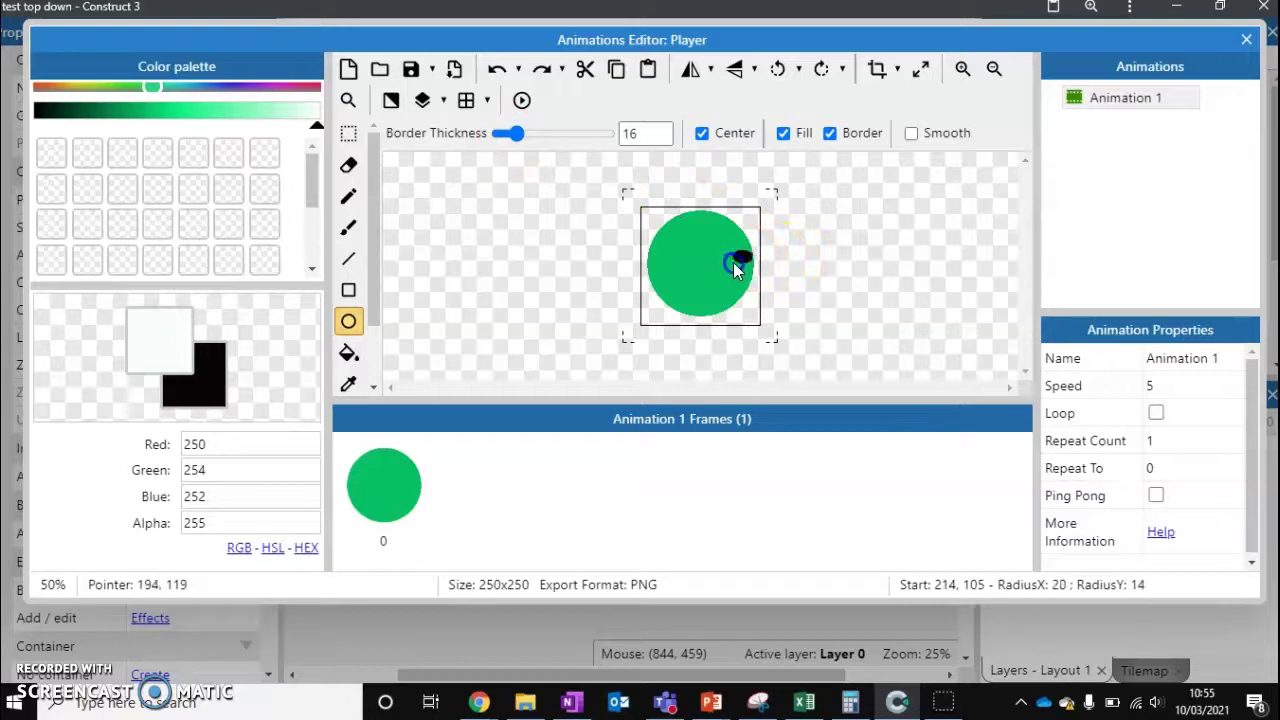
key(ctrl+z)
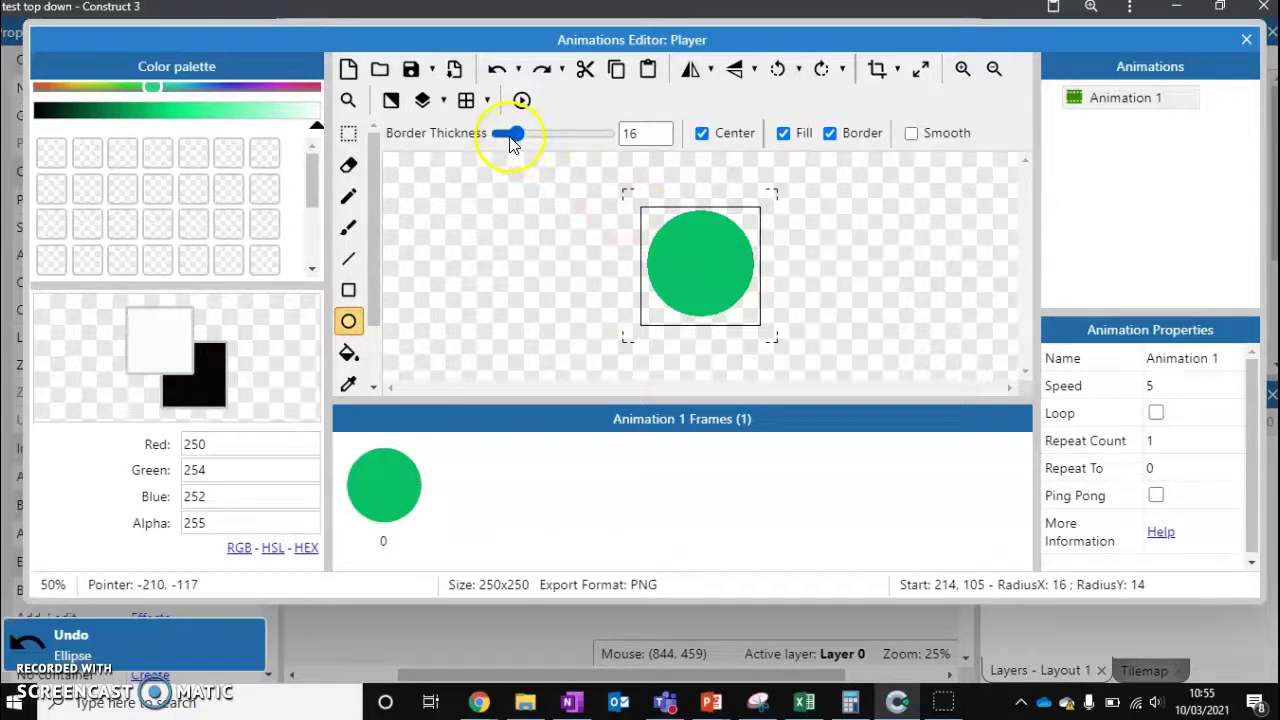
- Set the ellipse border thickness to 5, draw two small black-outlined white eyes near the circle's right edge, and close the animations editor
drag(514, 134, 507, 143)
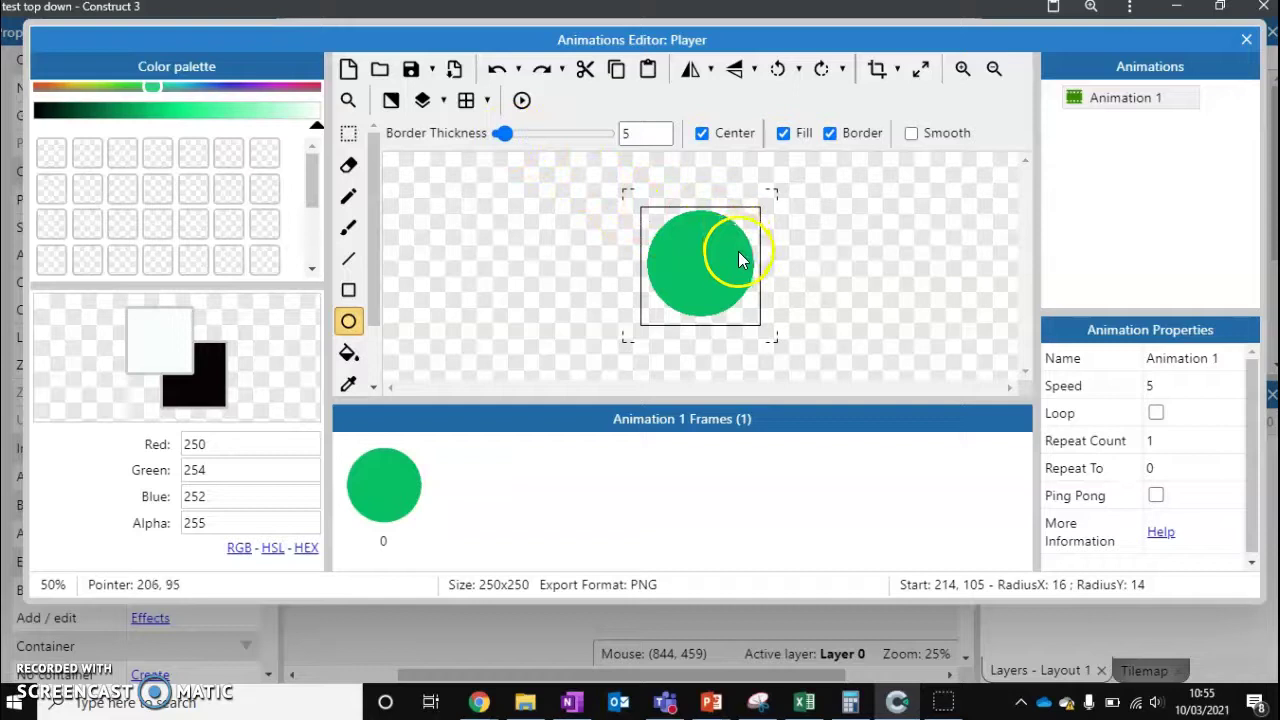
drag(738, 259, 743, 281)
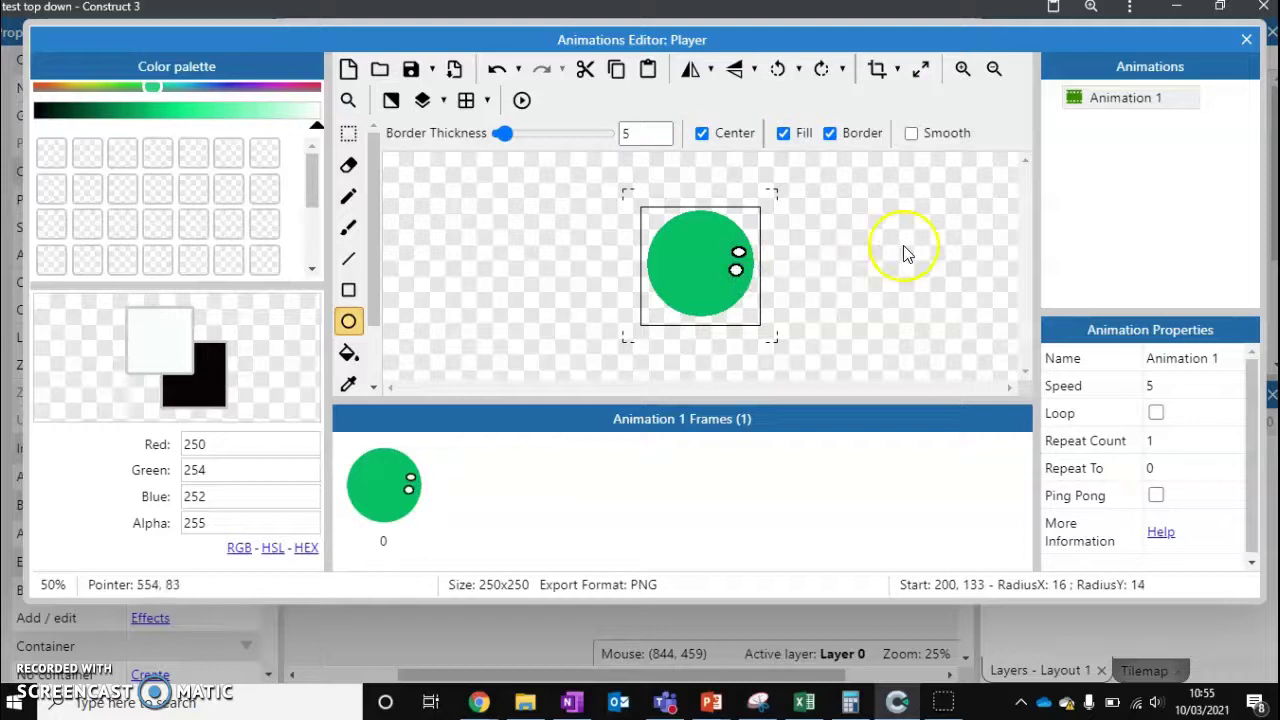
click(1246, 41)
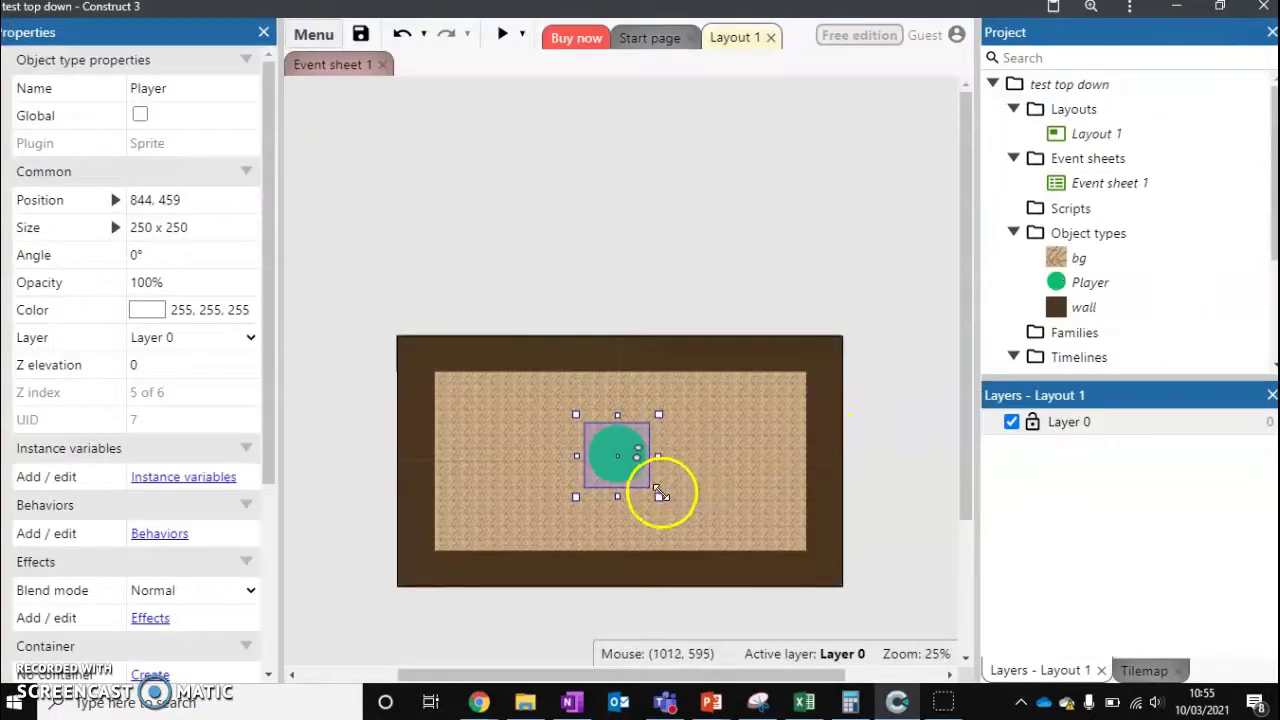
- Scale the Player sprite in the layout down to about 130 x 130
drag(658, 494, 631, 461)
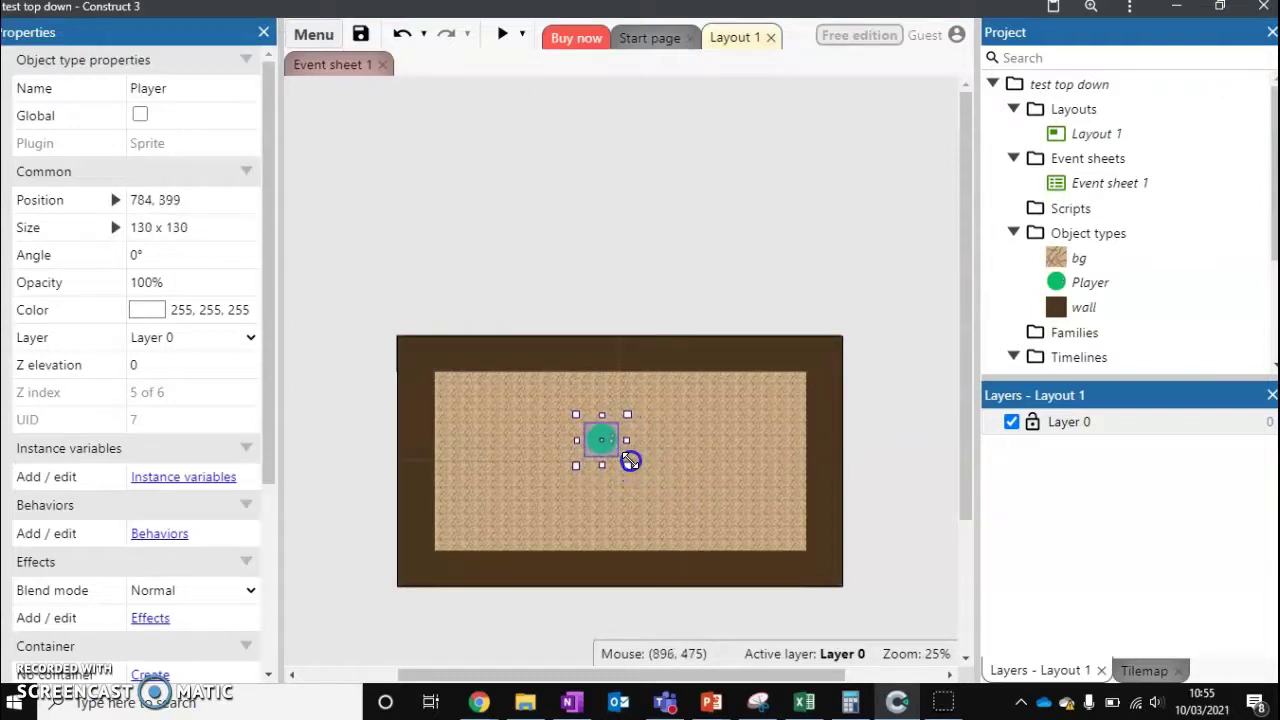
click(568, 325)
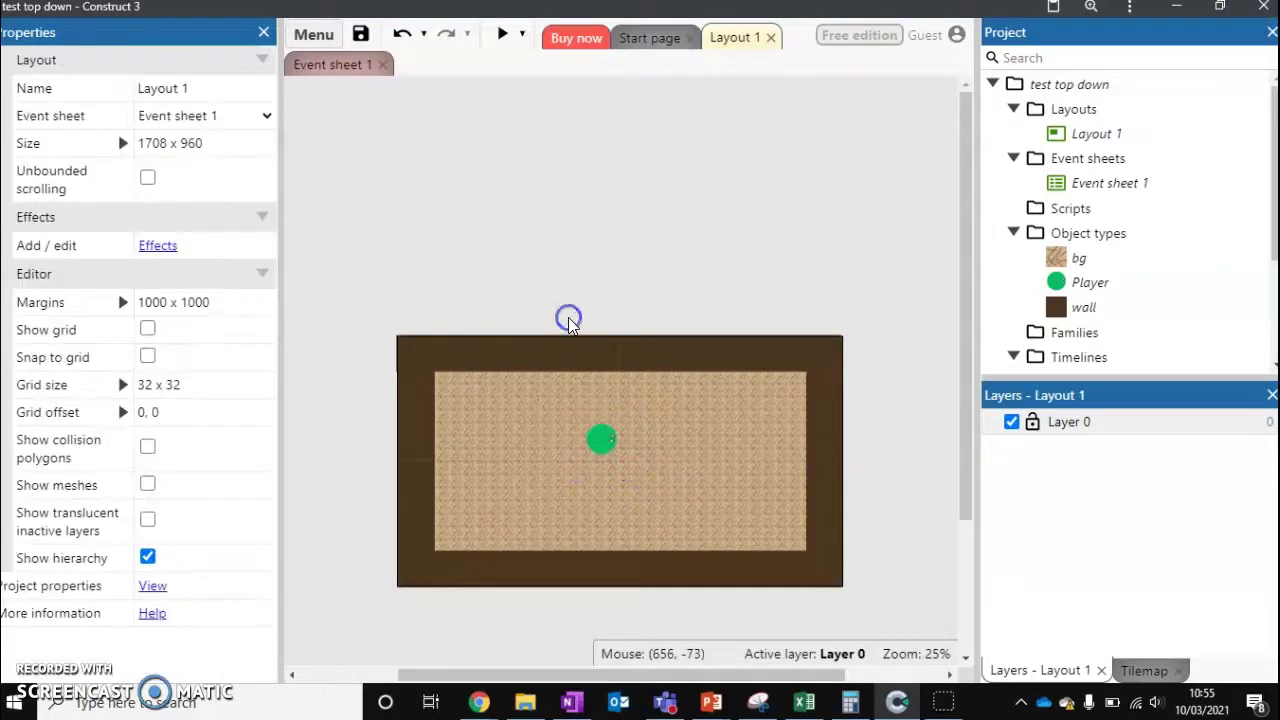
- Add the Scroll To behavior to the Player sprite
click(601, 438)
right_click(601, 438)
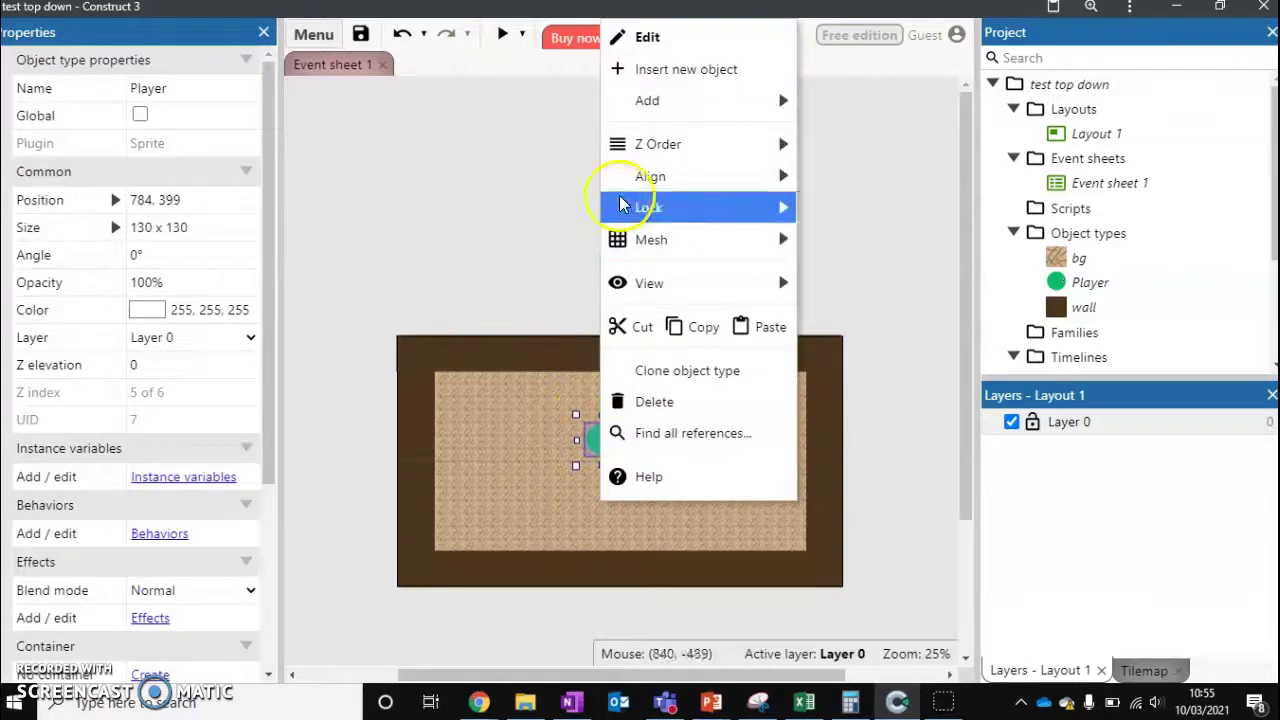
mouse_move(731, 107)
click(840, 134)
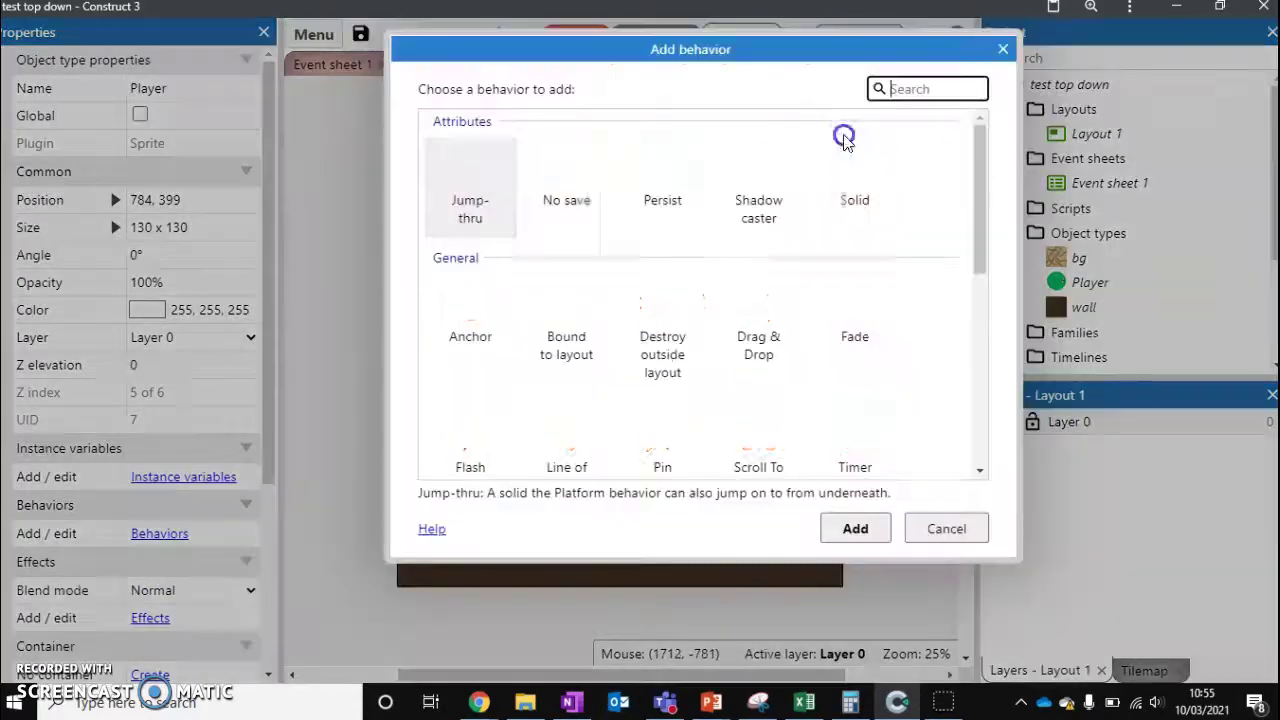
drag(980, 175, 987, 228)
click(770, 316)
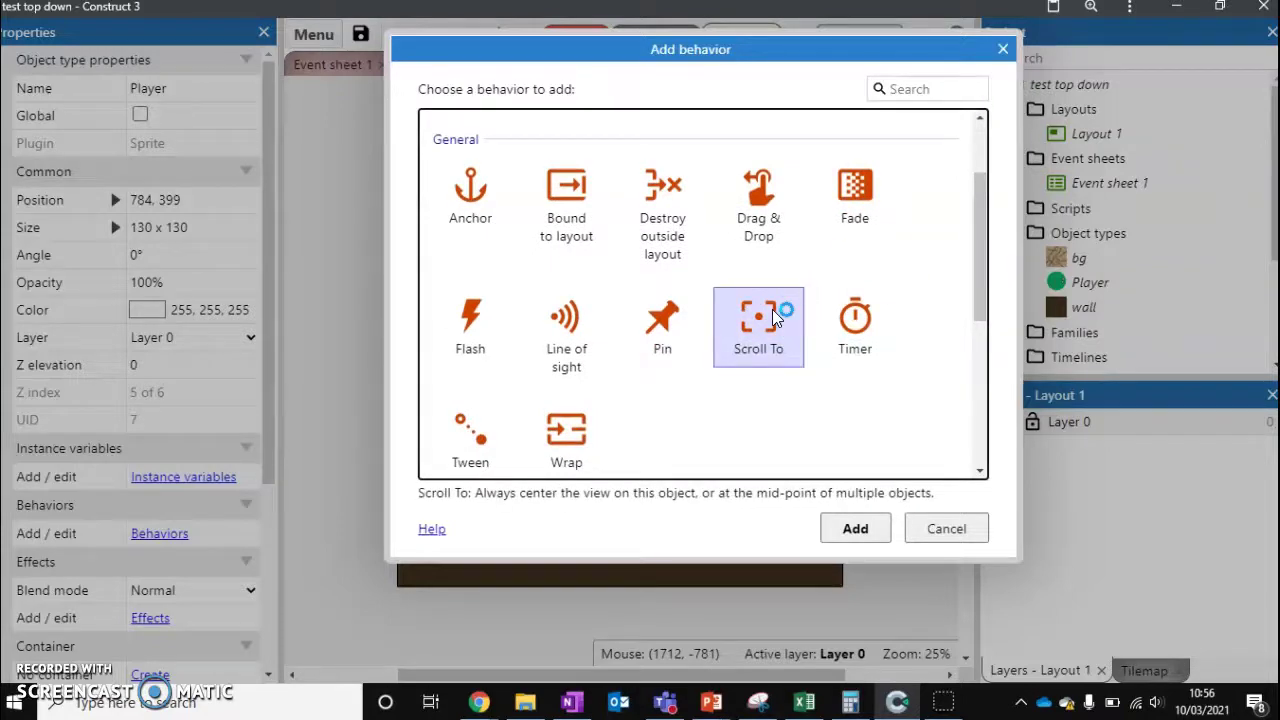
click(863, 530)
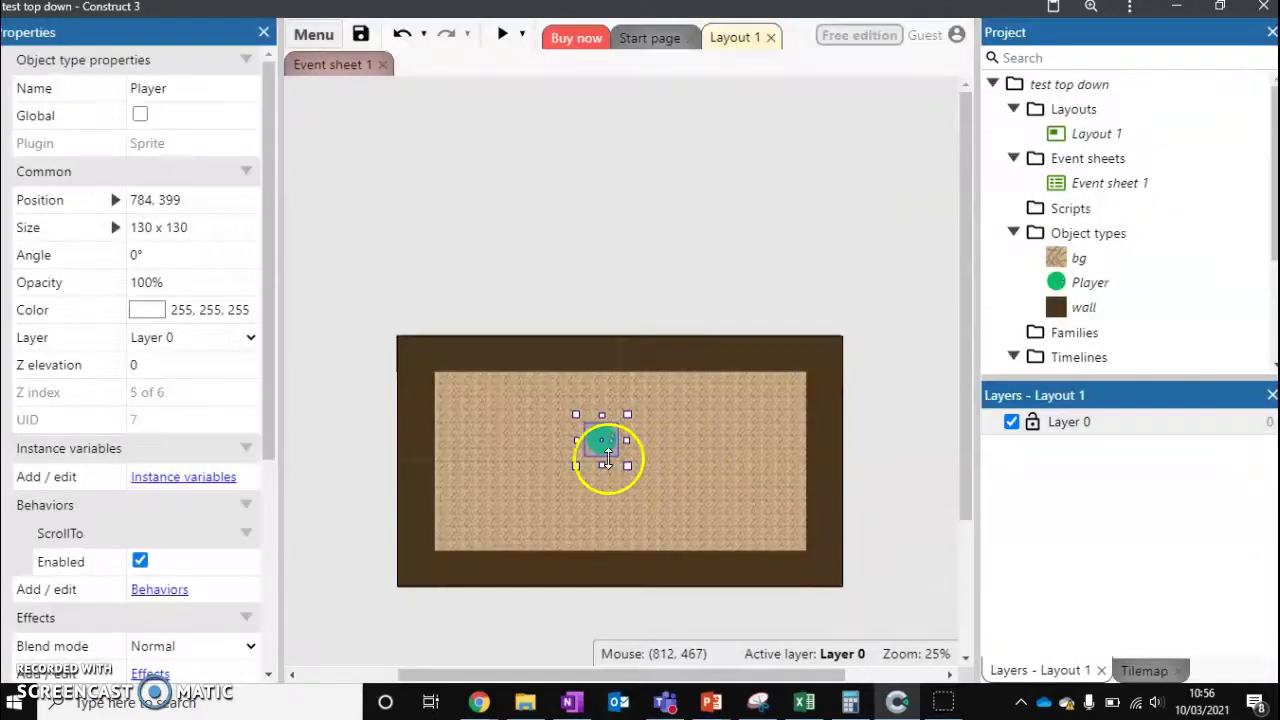
- Add the 8 Direction movement behavior to the Player sprite and bring its settings into view
right_click(606, 447)
mouse_move(734, 100)
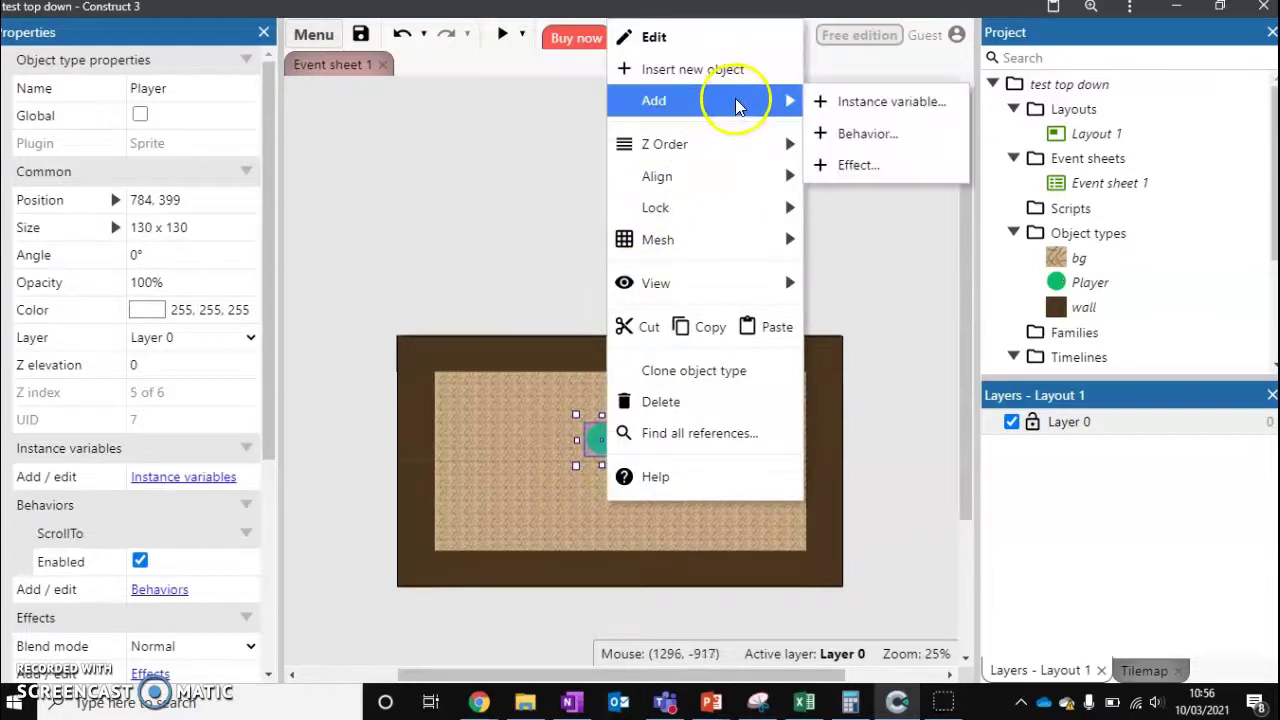
click(840, 135)
drag(980, 177, 985, 357)
click(470, 235)
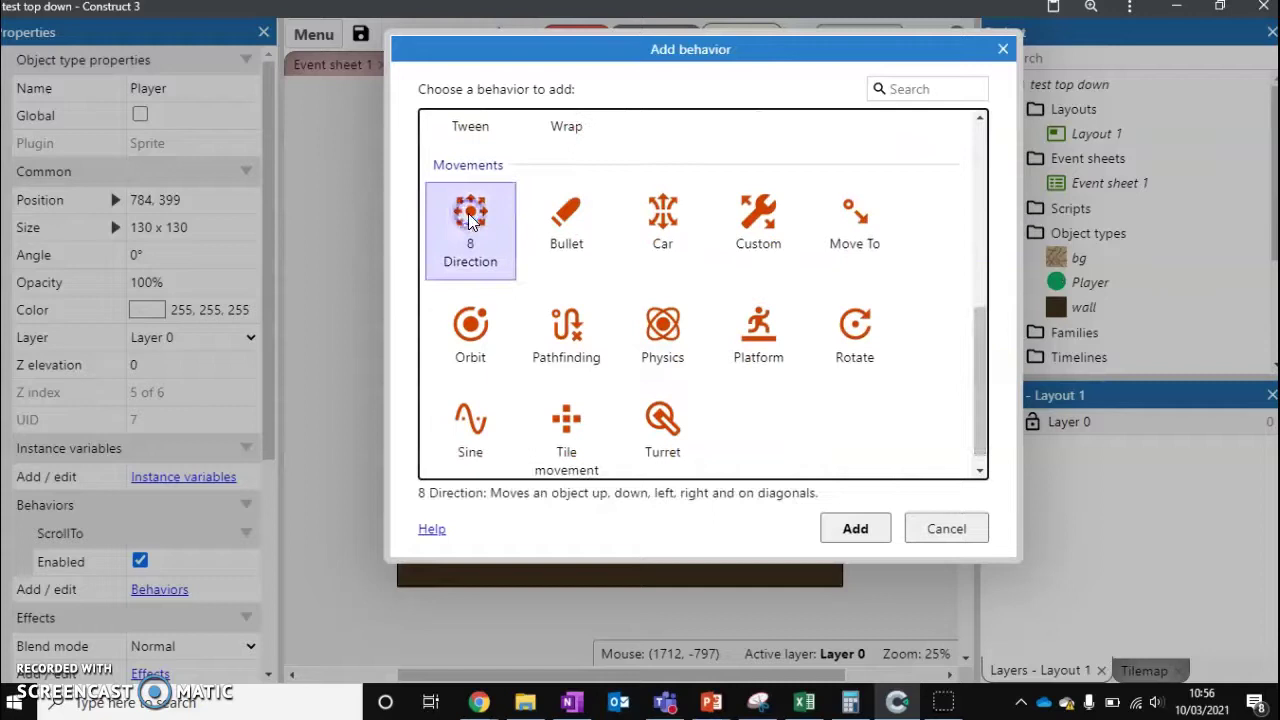
click(855, 528)
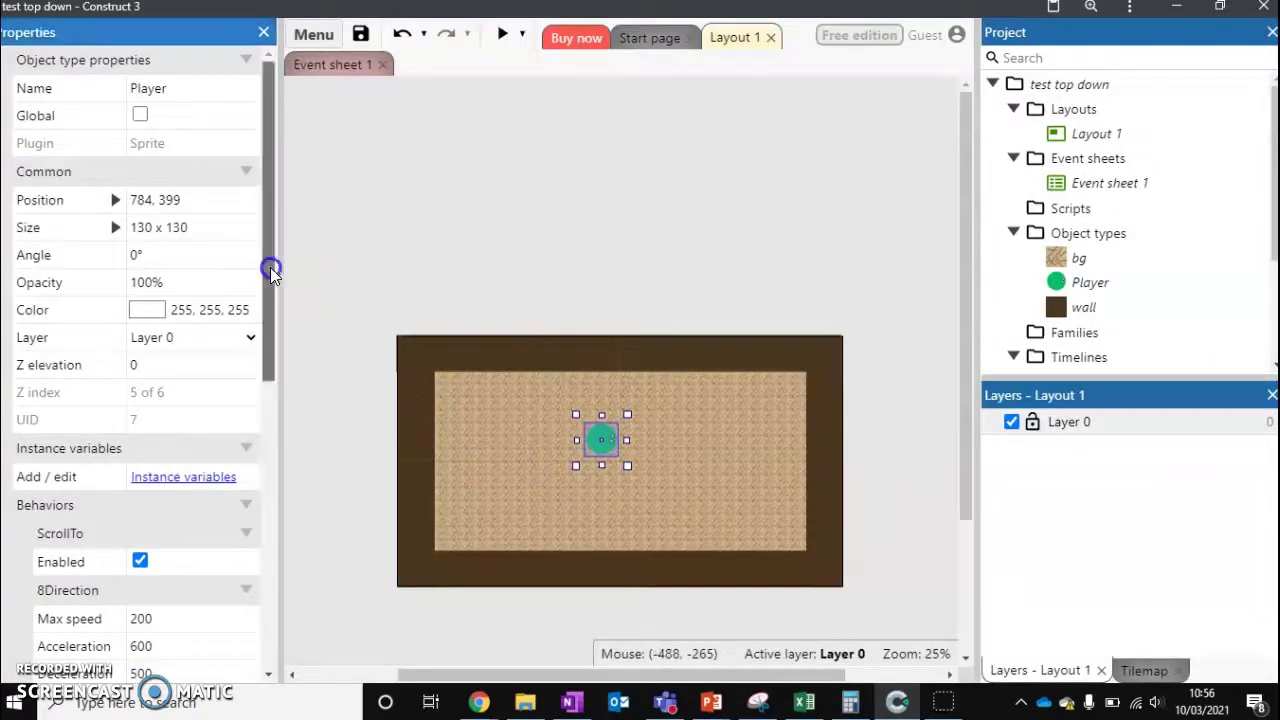
drag(270, 267, 303, 447)
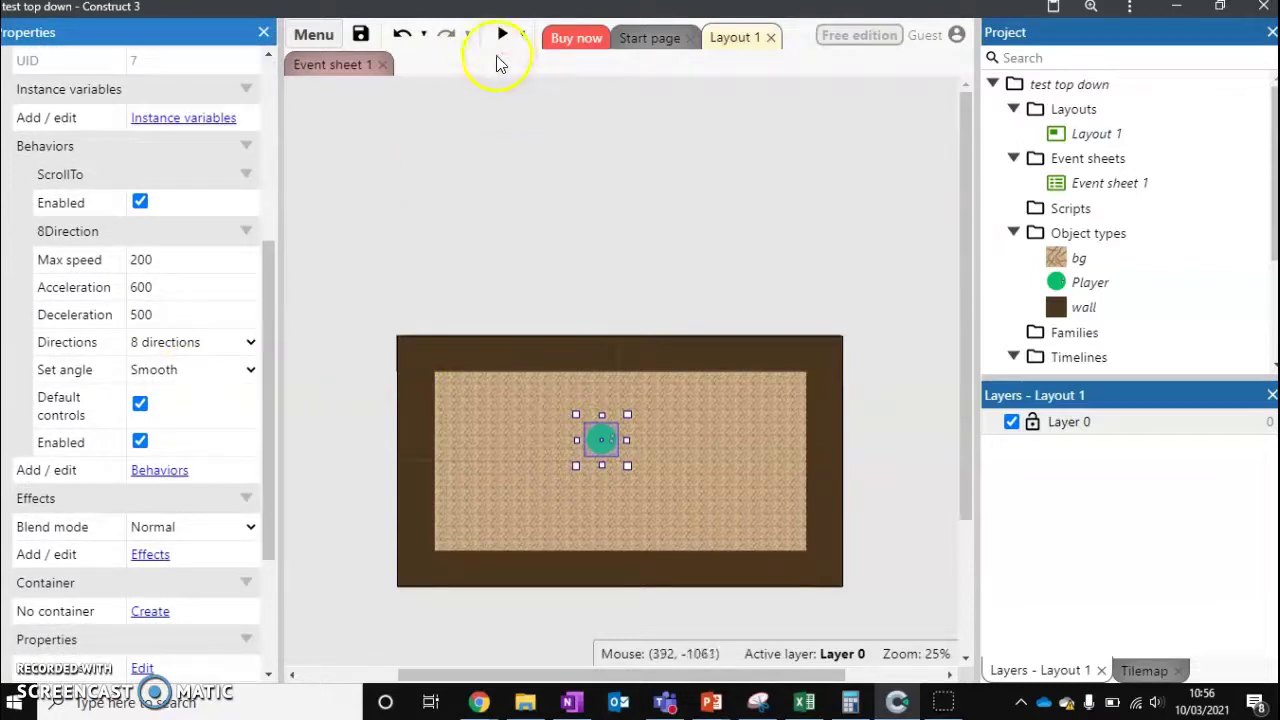
- Preview the layout and steer the player up, down, left and right to test its movement and the camera scrolling
click(497, 41)
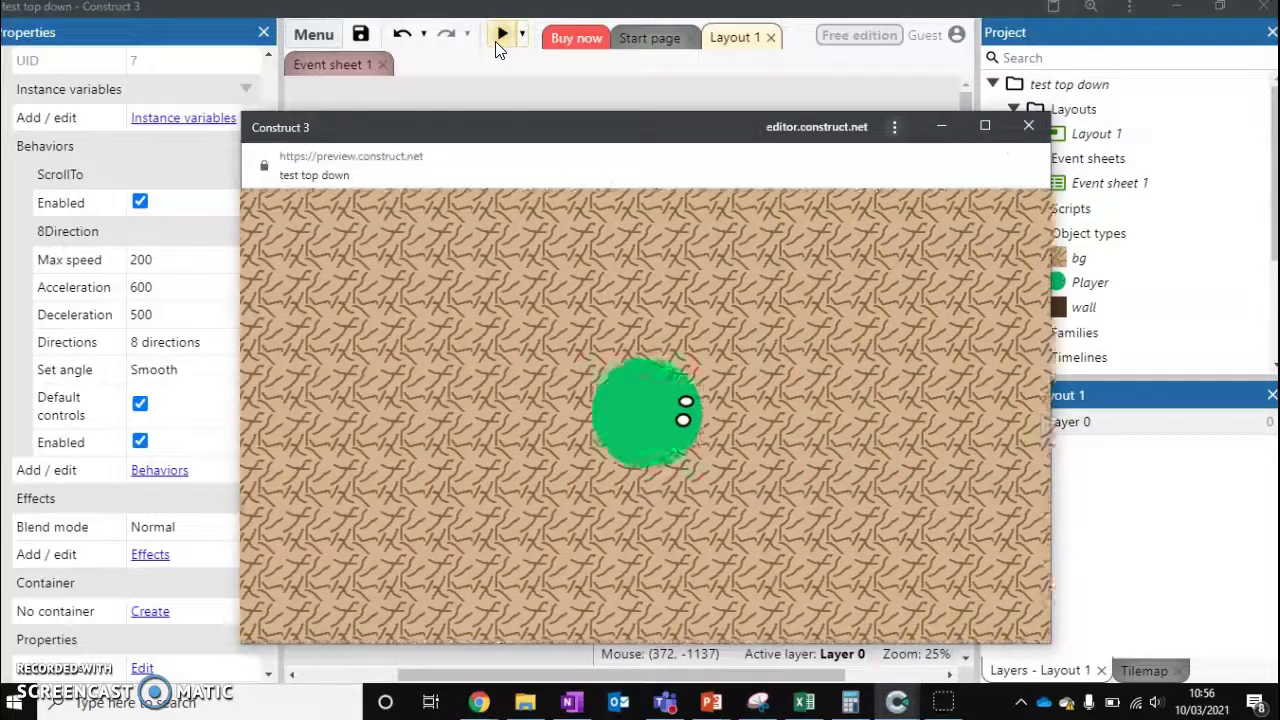
key(Up)
key(Left)
key(Down)
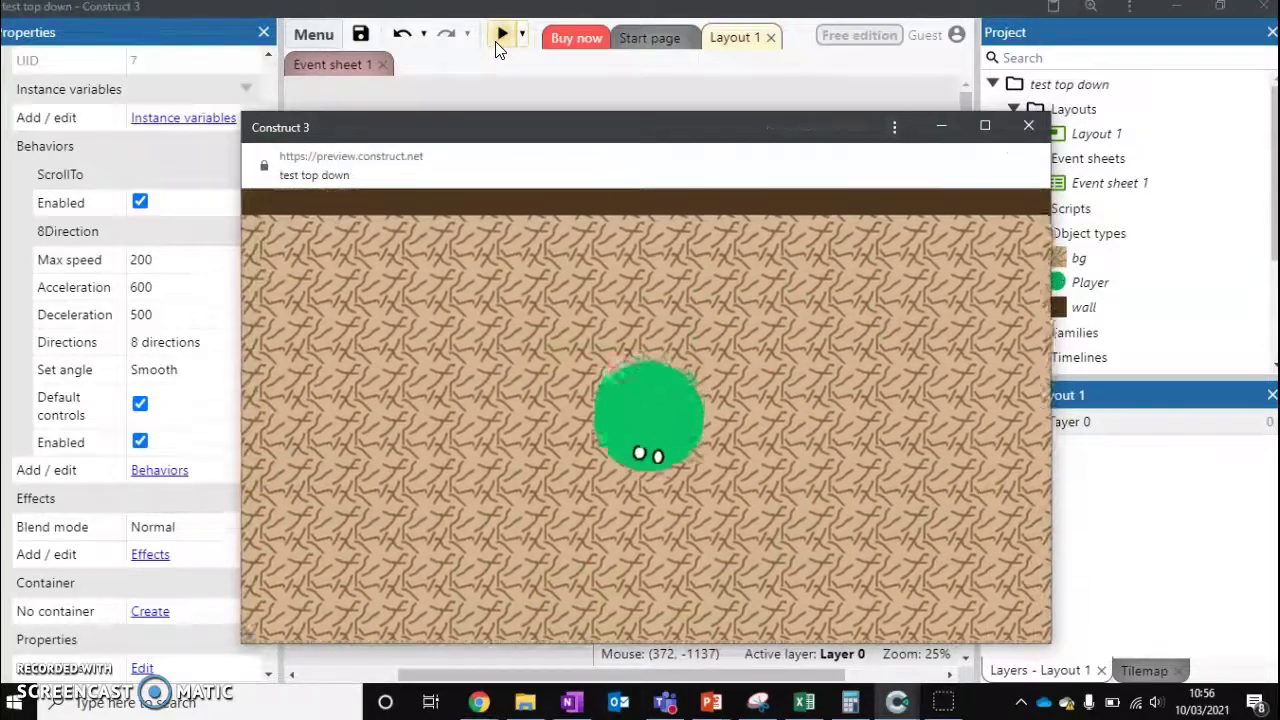
key(Right)
key(Down)
key(Left)
key(Down)
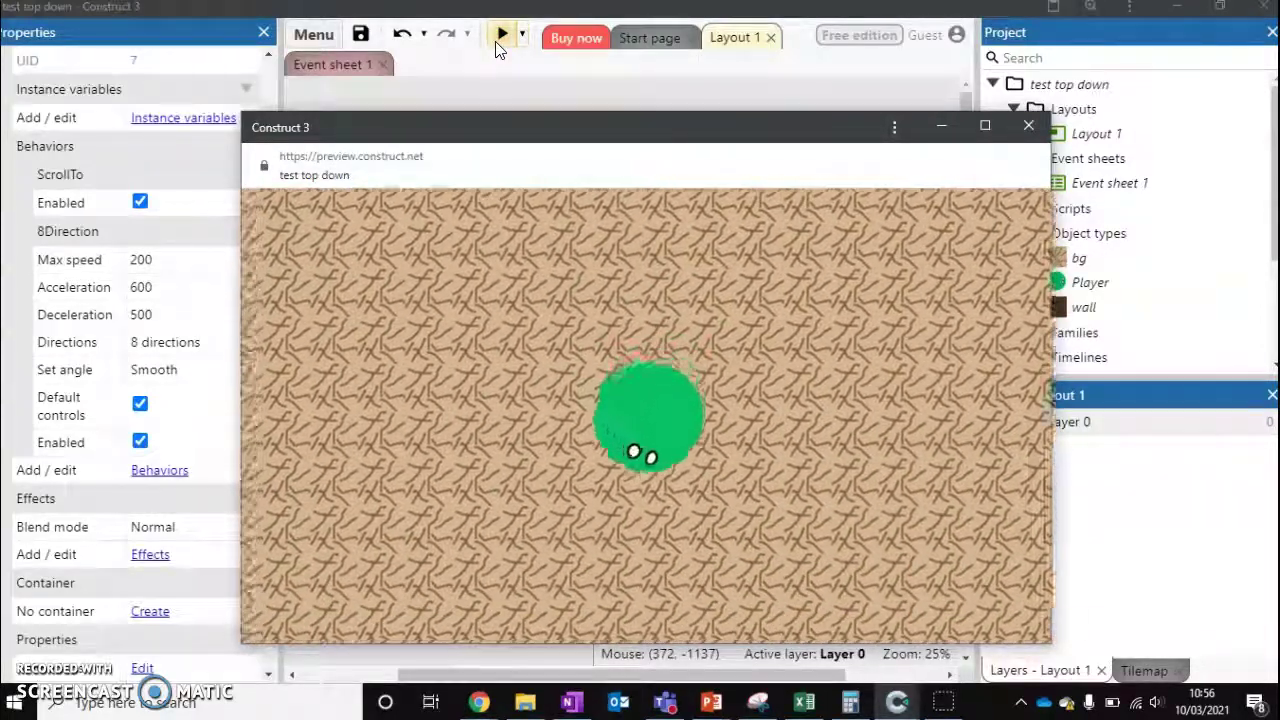
key(Left)
key(Up)
key(Left)
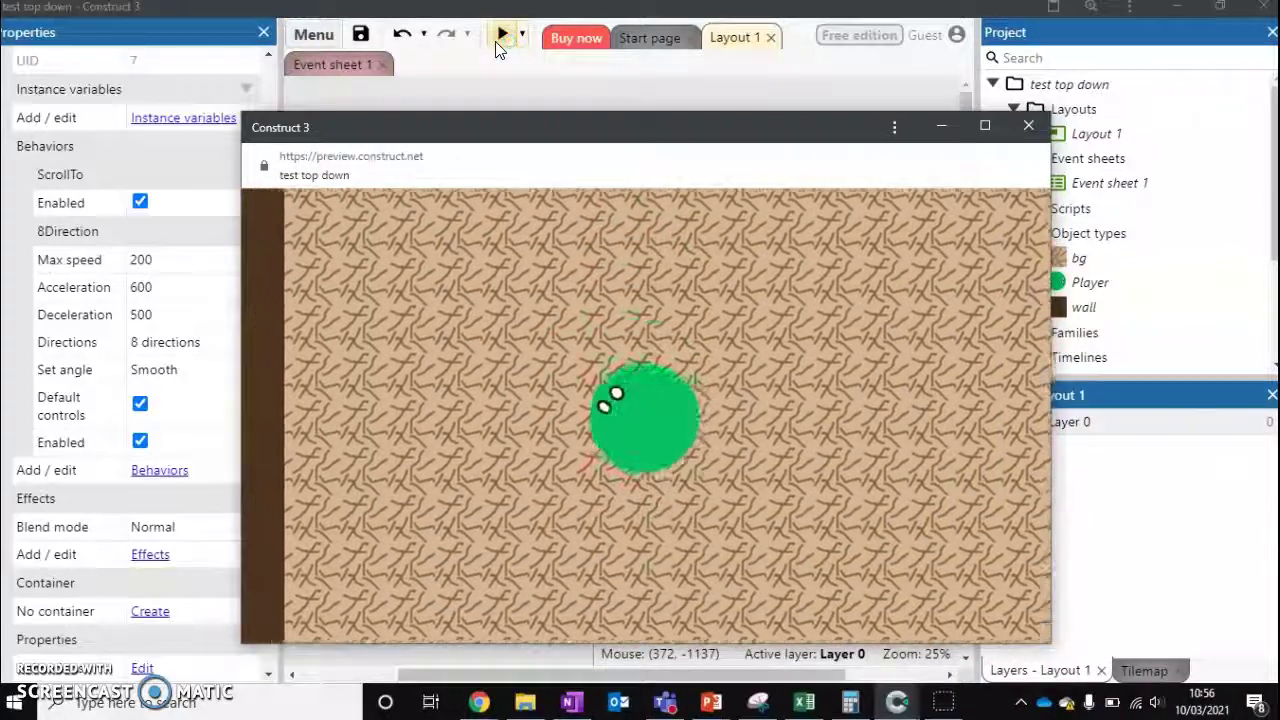
key(Up)
key(Right)
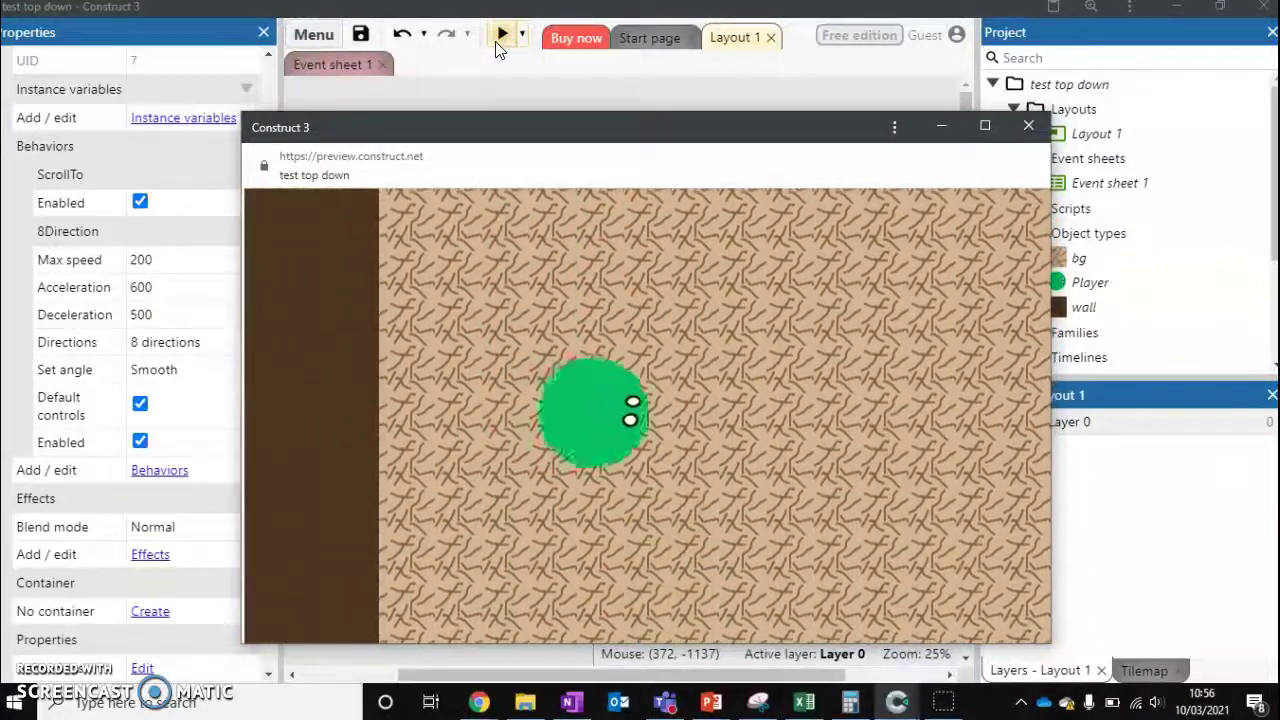
- Steer the player around the preview to check how it turns toward its movement direction, and close the preview
key(Down)
key(Right)
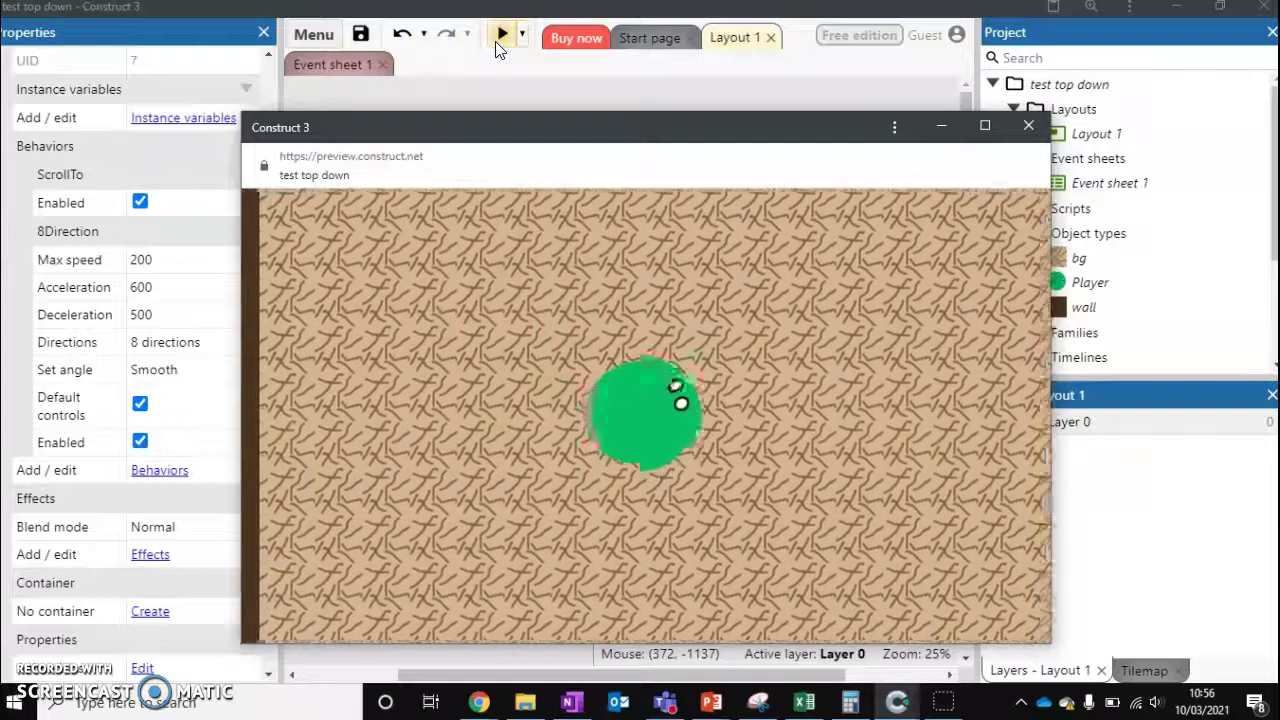
key(Left)
key(Right)
key(Left)
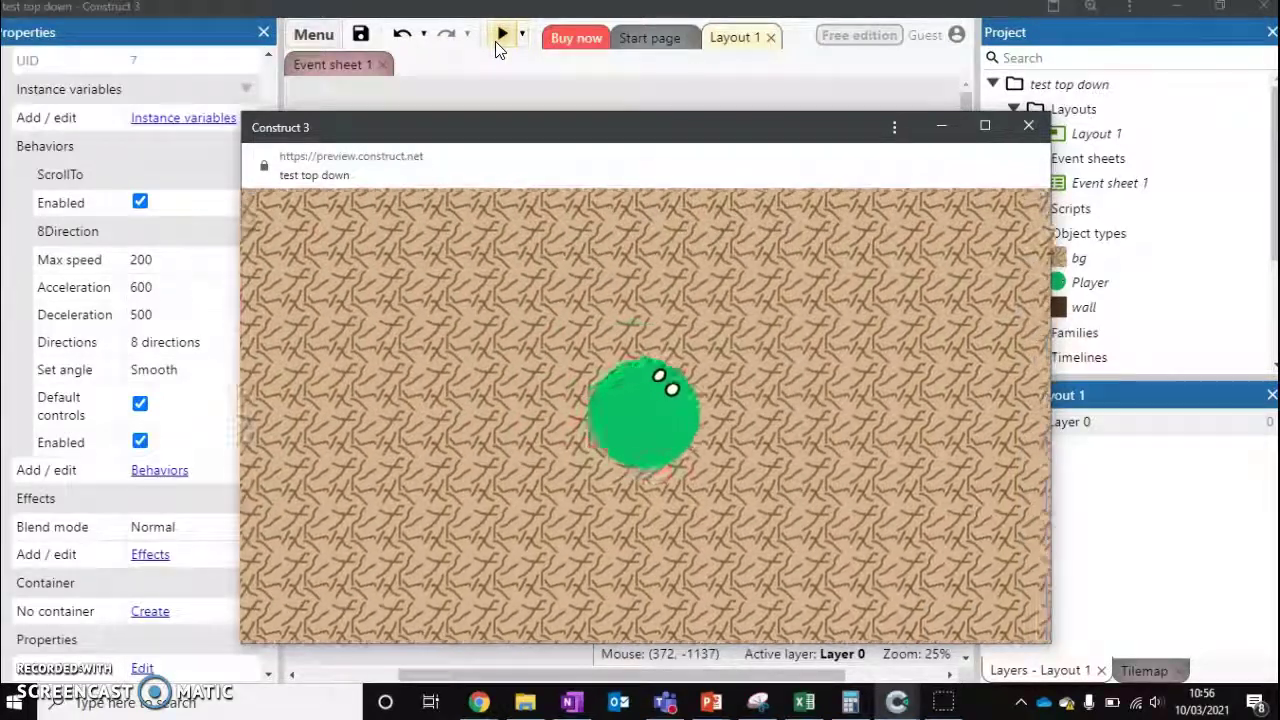
key(Down)
key(Right)
key(Up)
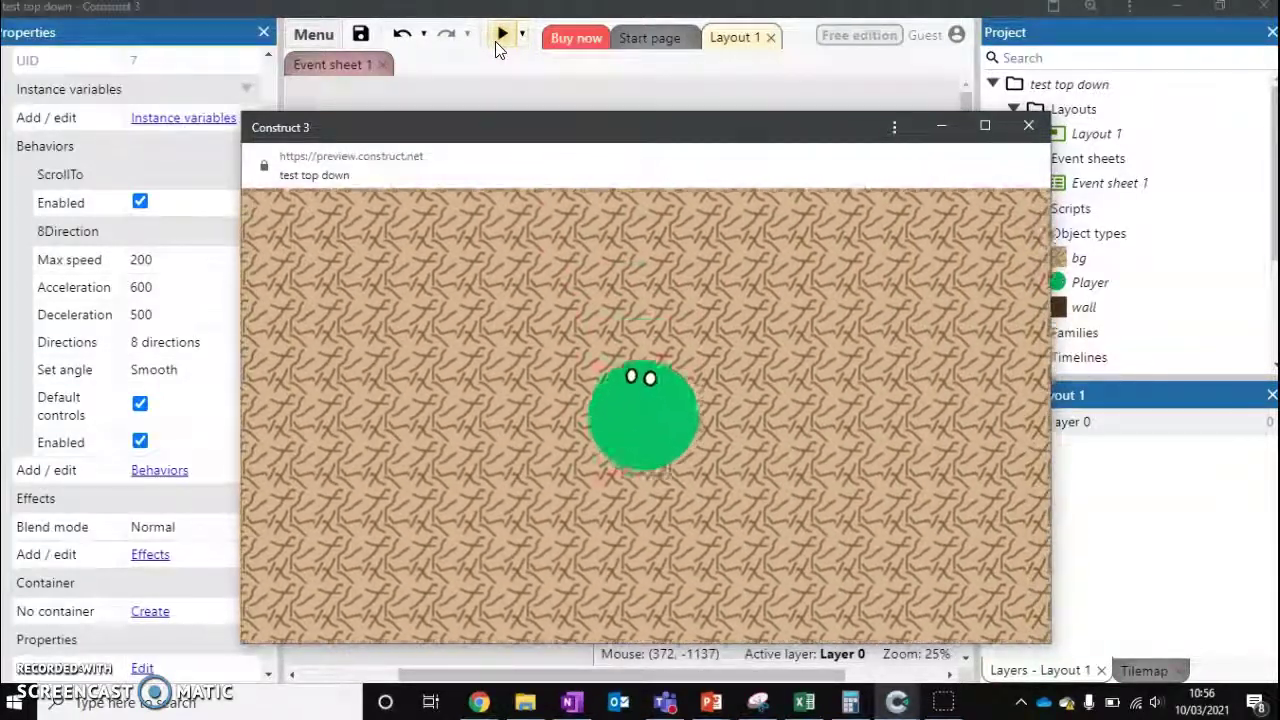
key(Left)
key(Left)
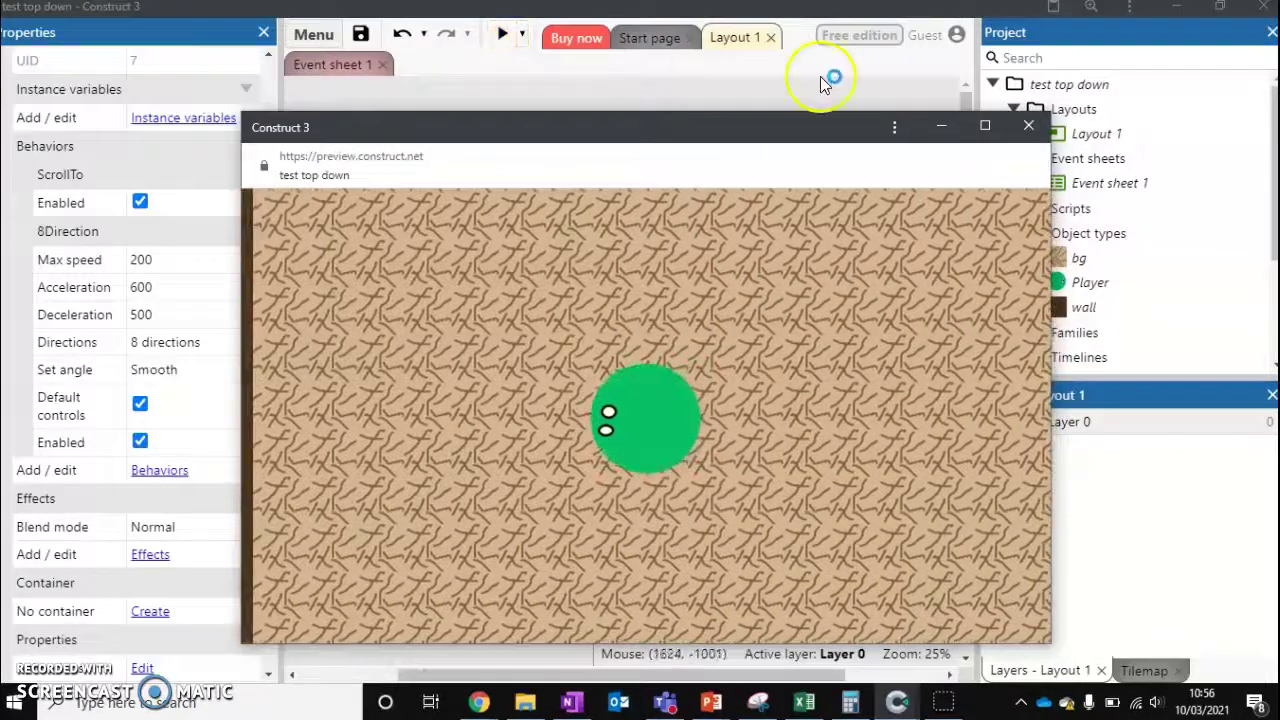
click(1028, 125)
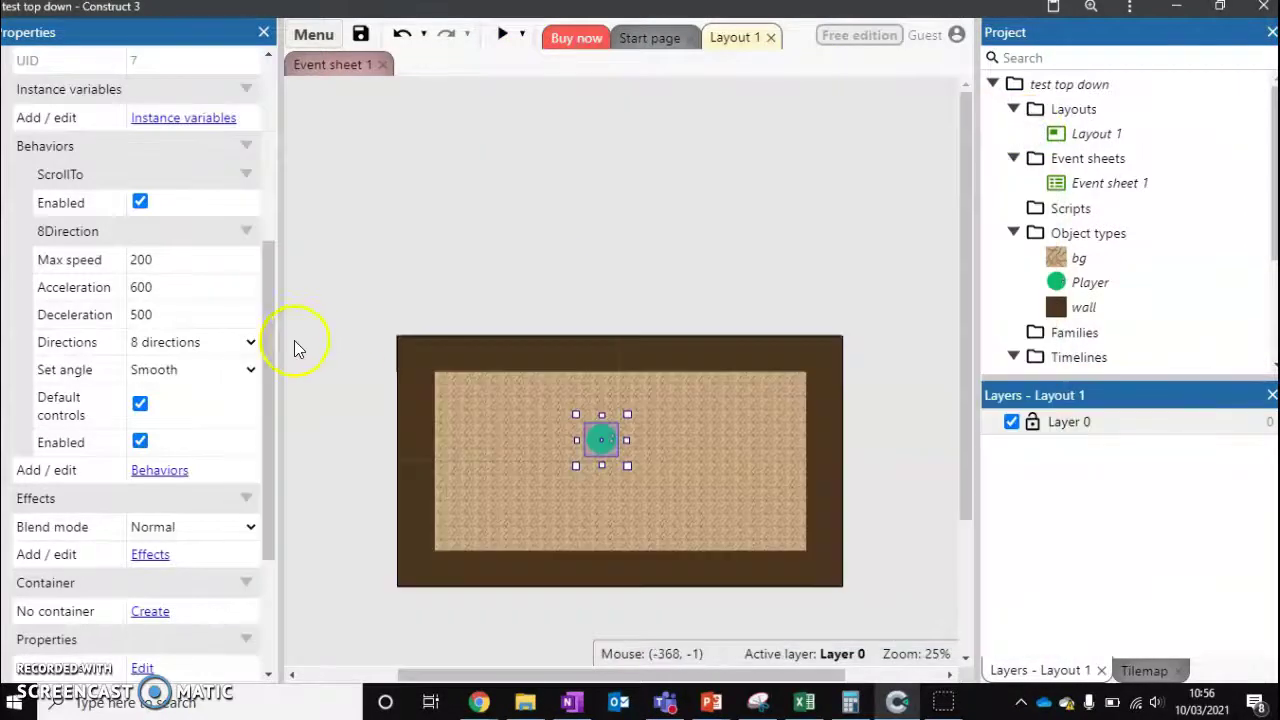
- Set the Player's 8Direction Set angle option to No and start a preview of the layout
click(248, 372)
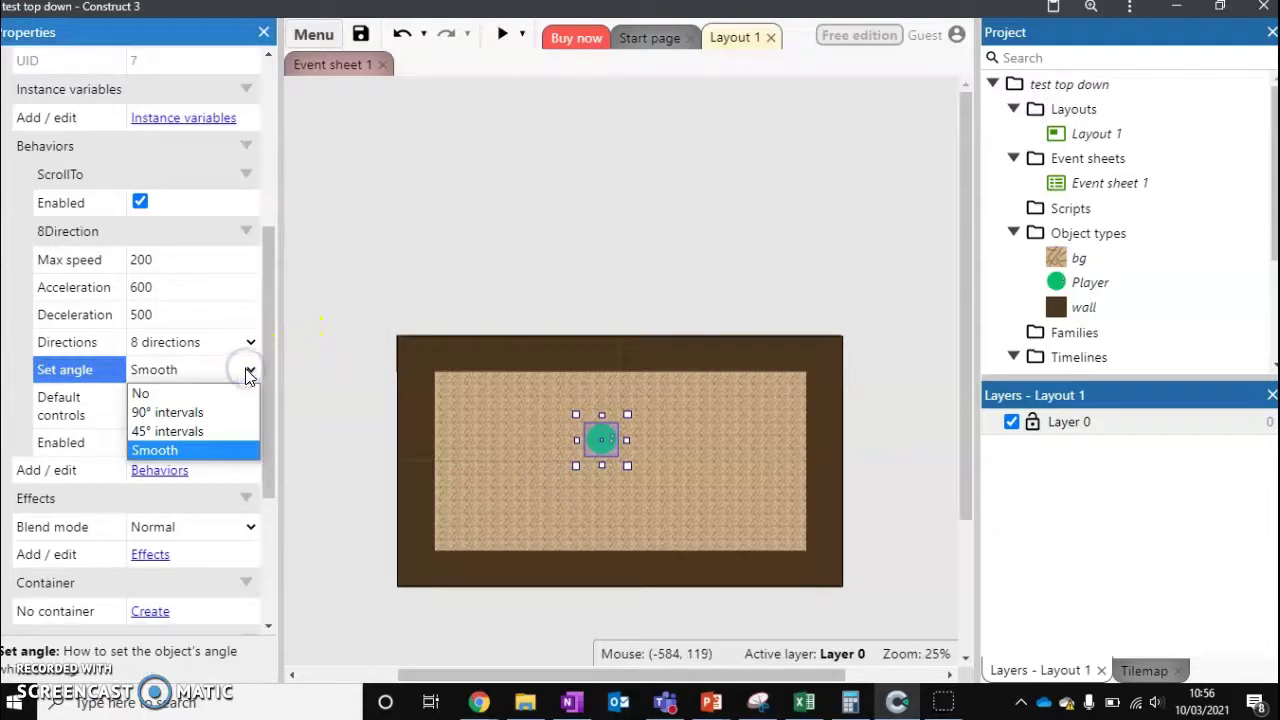
click(232, 393)
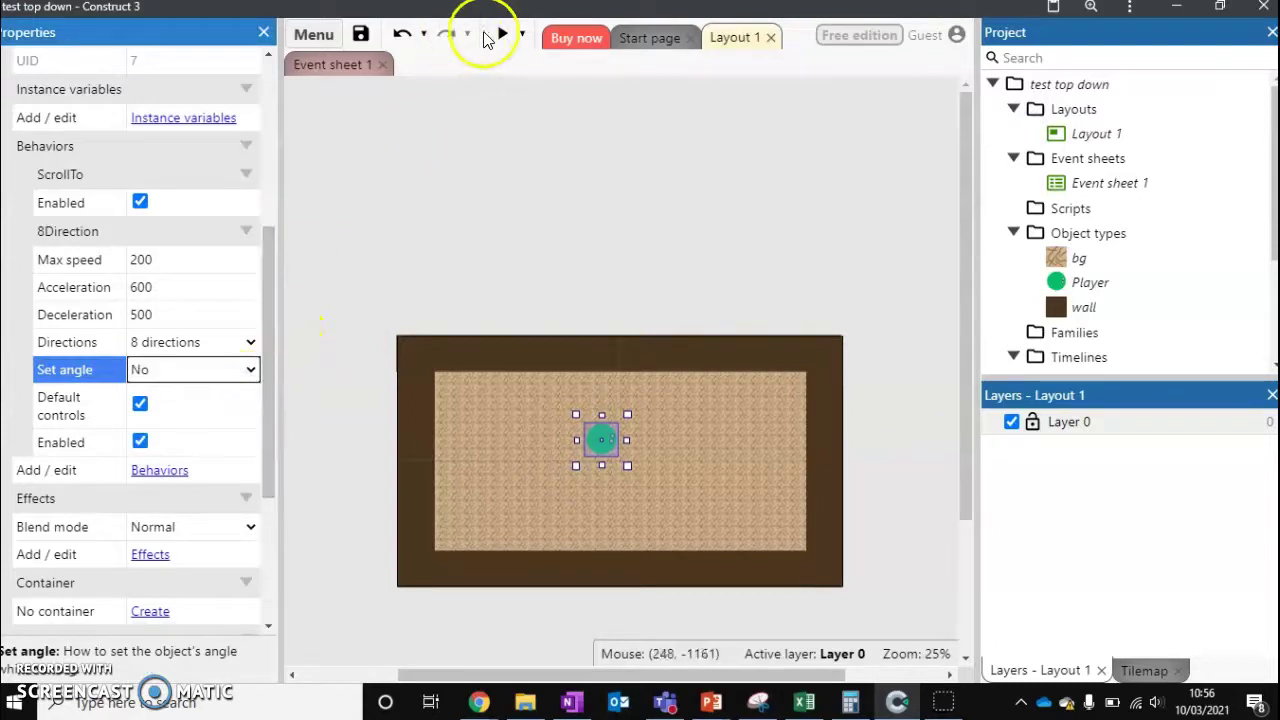
click(501, 35)
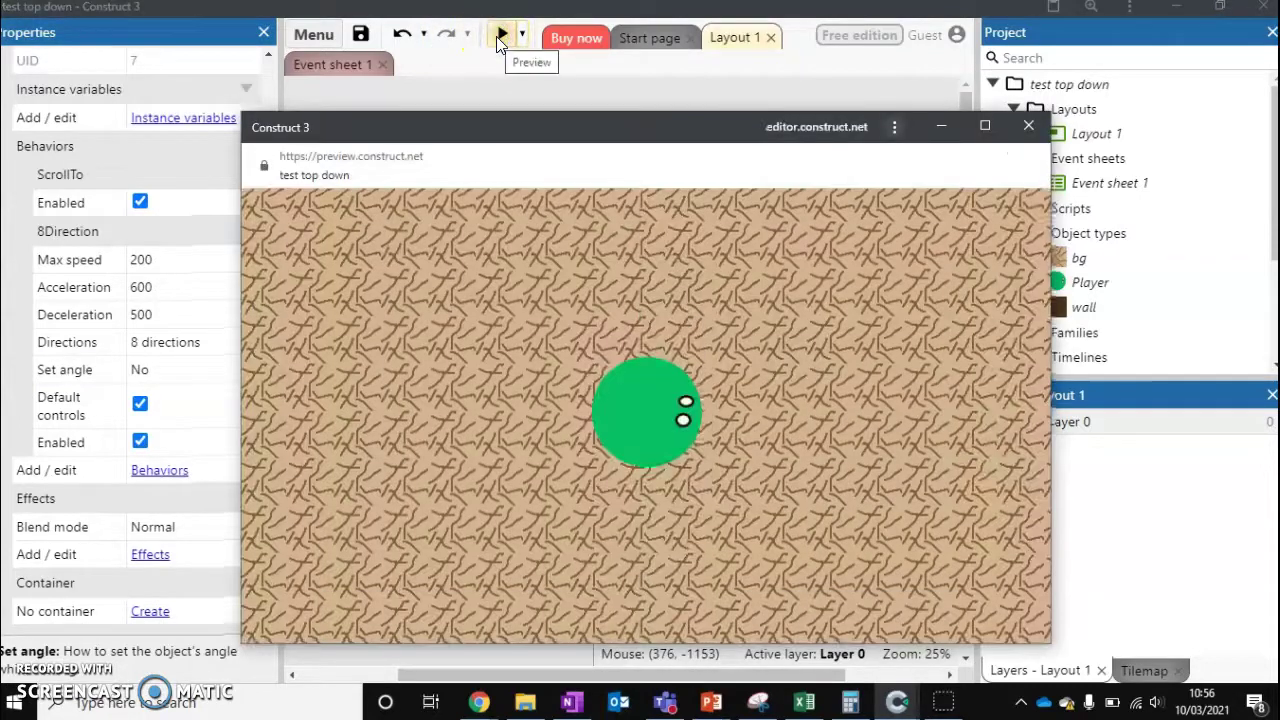
- Move the player up, down, left and right to test movement without rotation, and close the preview
key(Up)
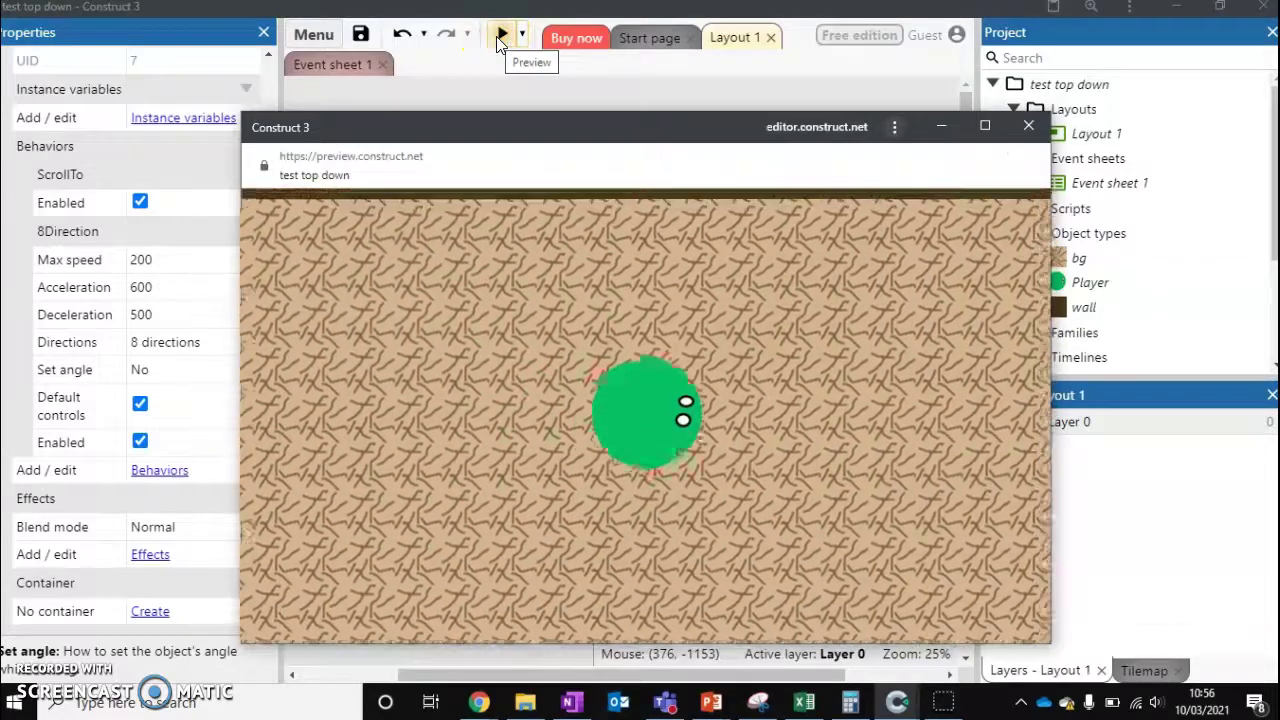
key(Down)
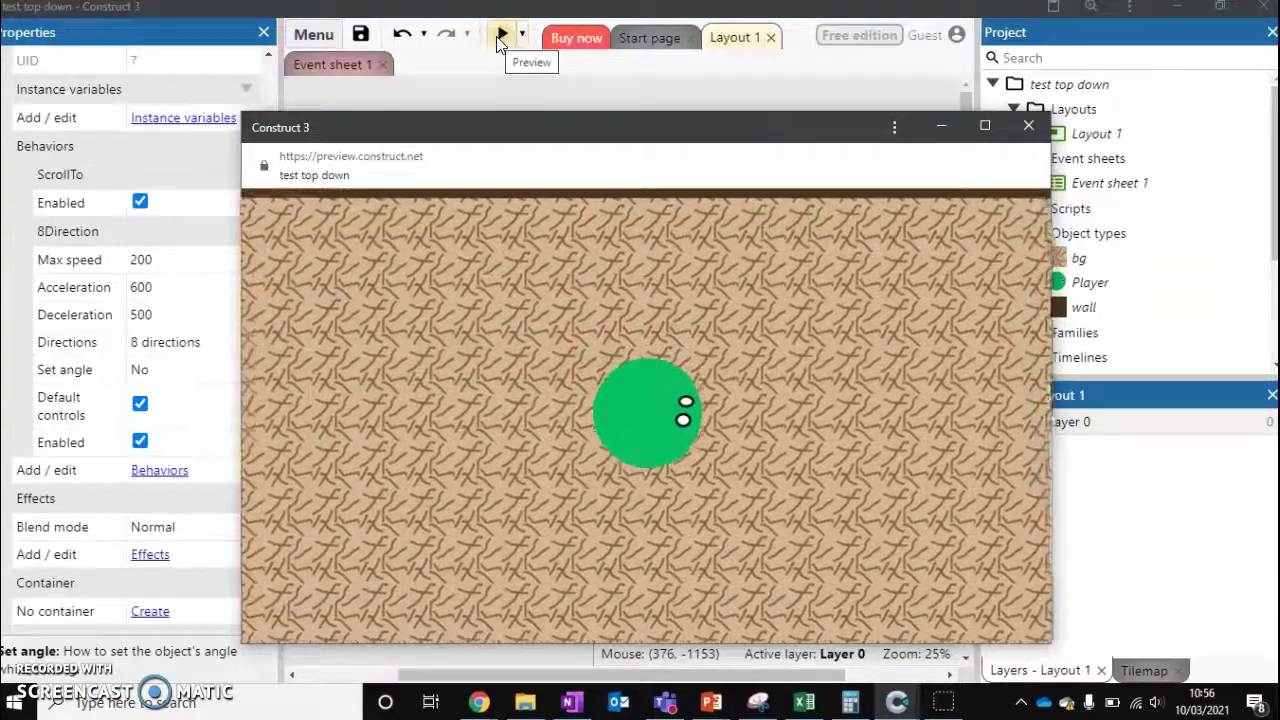
key(Left)
key(Right)
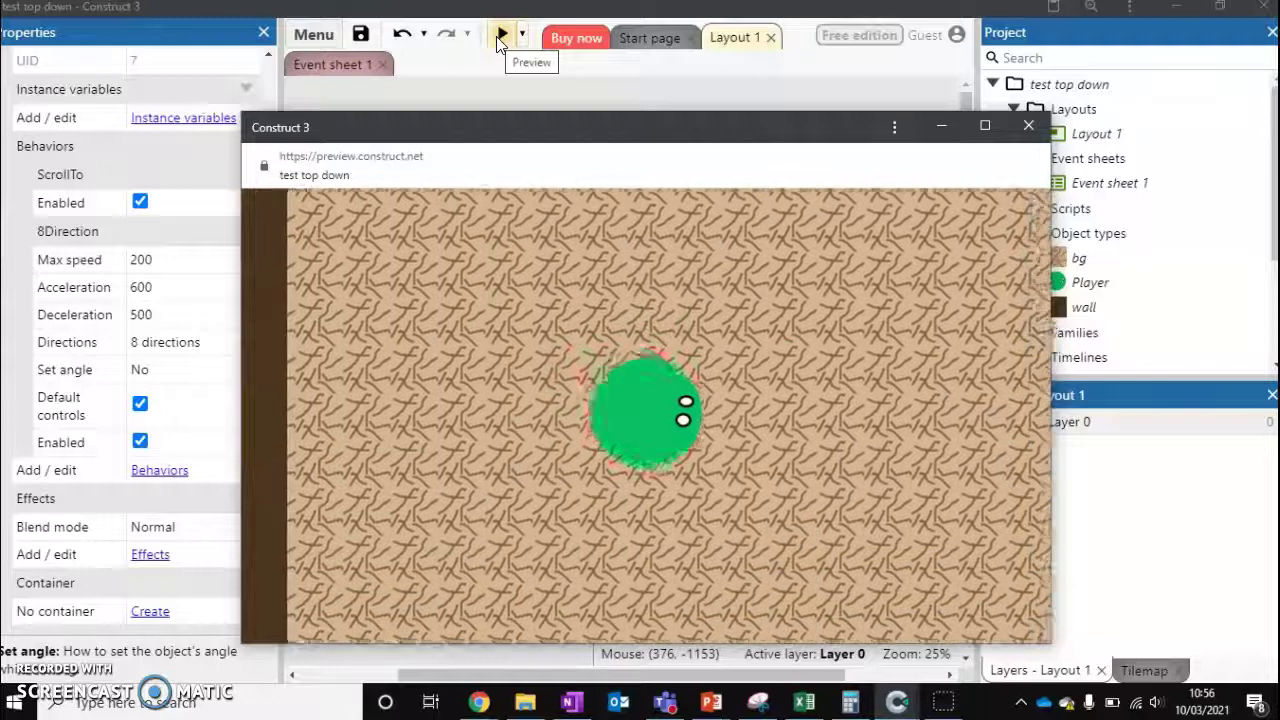
key(Down)
key(Up)
key(Left)
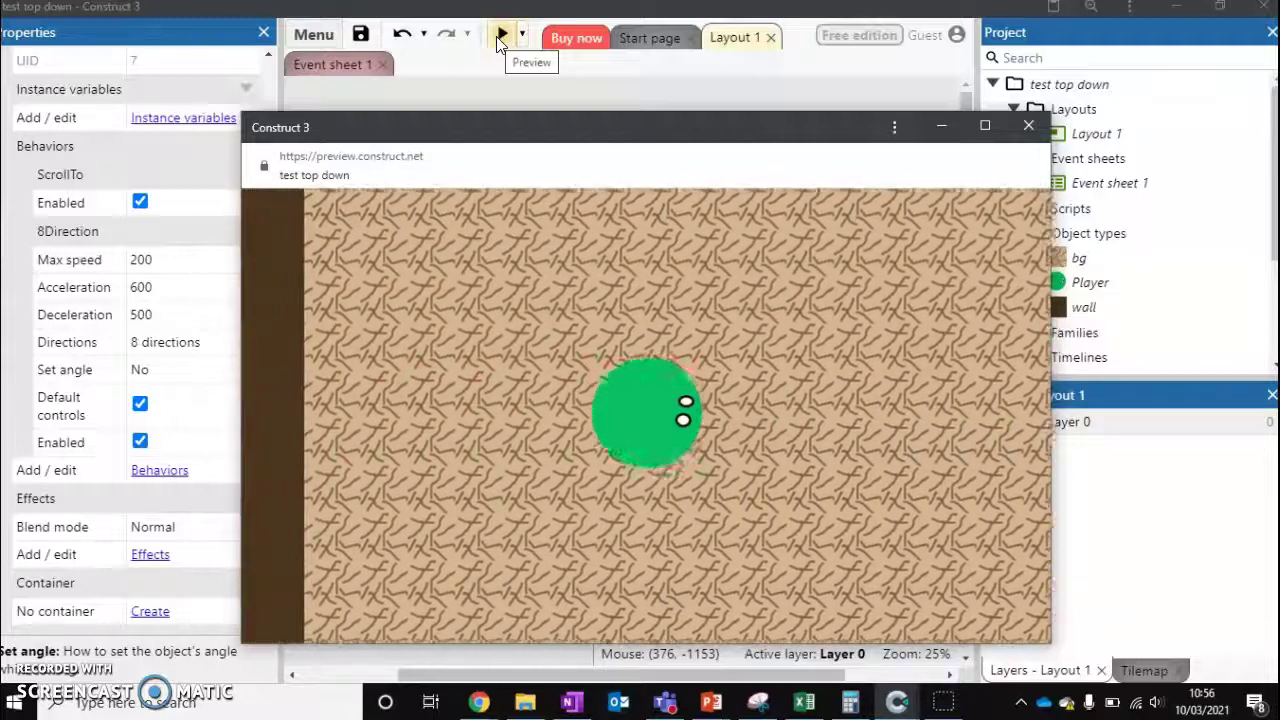
key(Right)
key(Right)
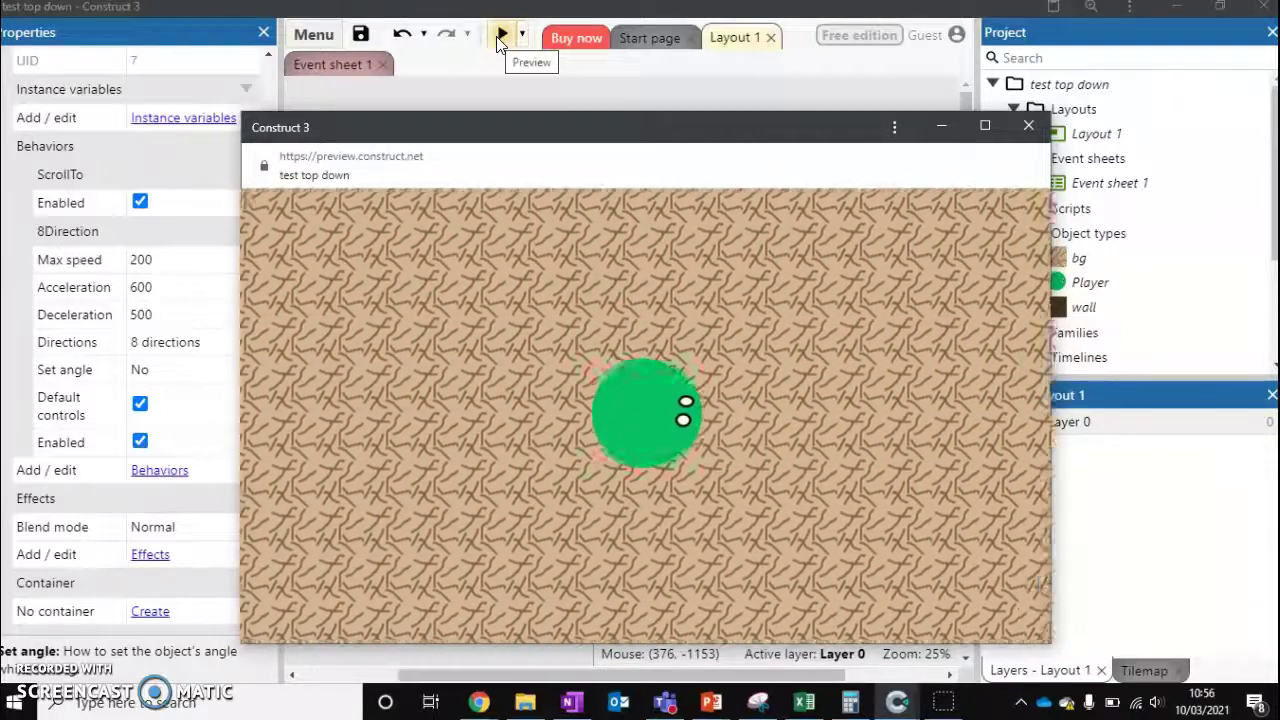
key(Down)
key(Right)
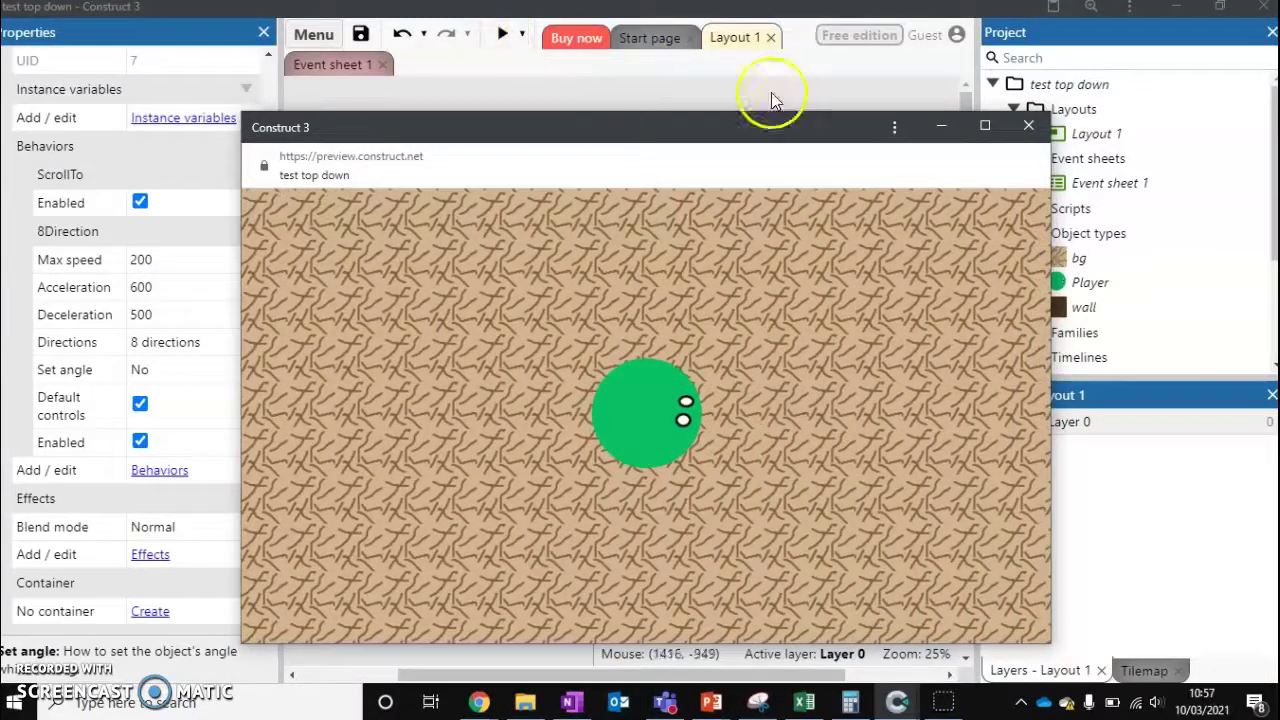
click(1028, 125)
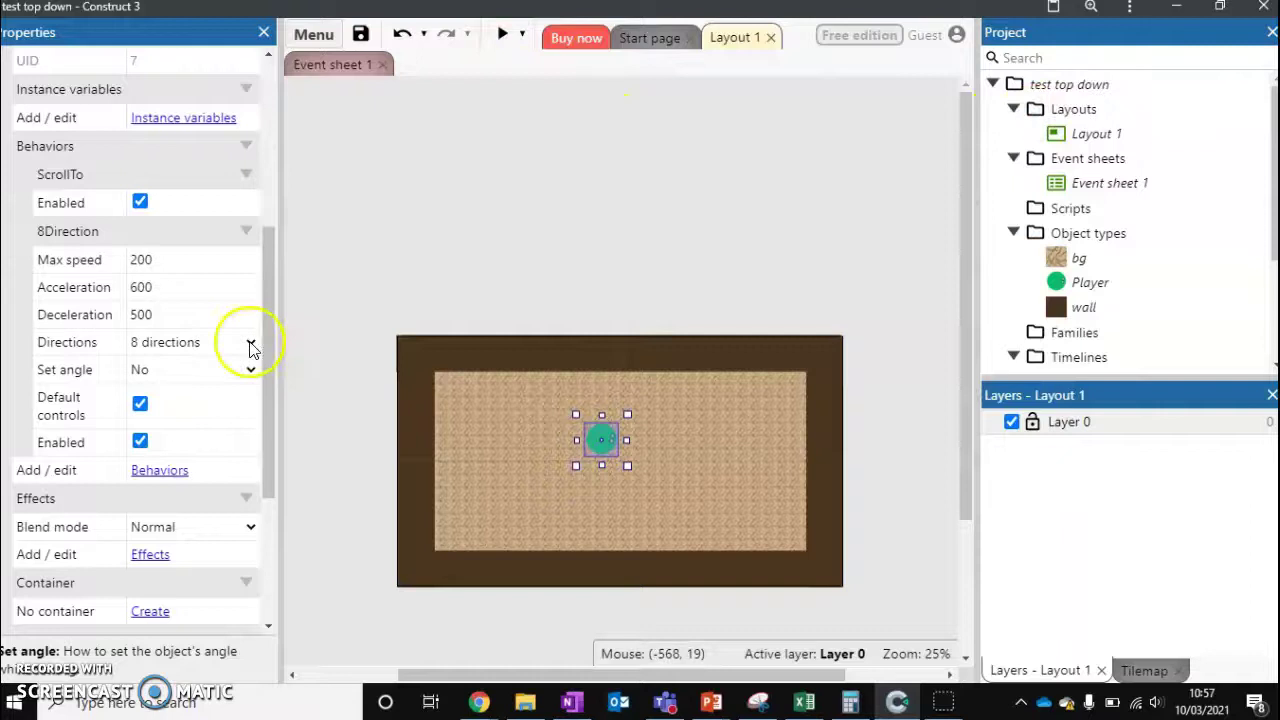
- Review the 8Direction Directions choices, keeping 8 directions, and set the Player's Set angle option to Smooth
click(250, 343)
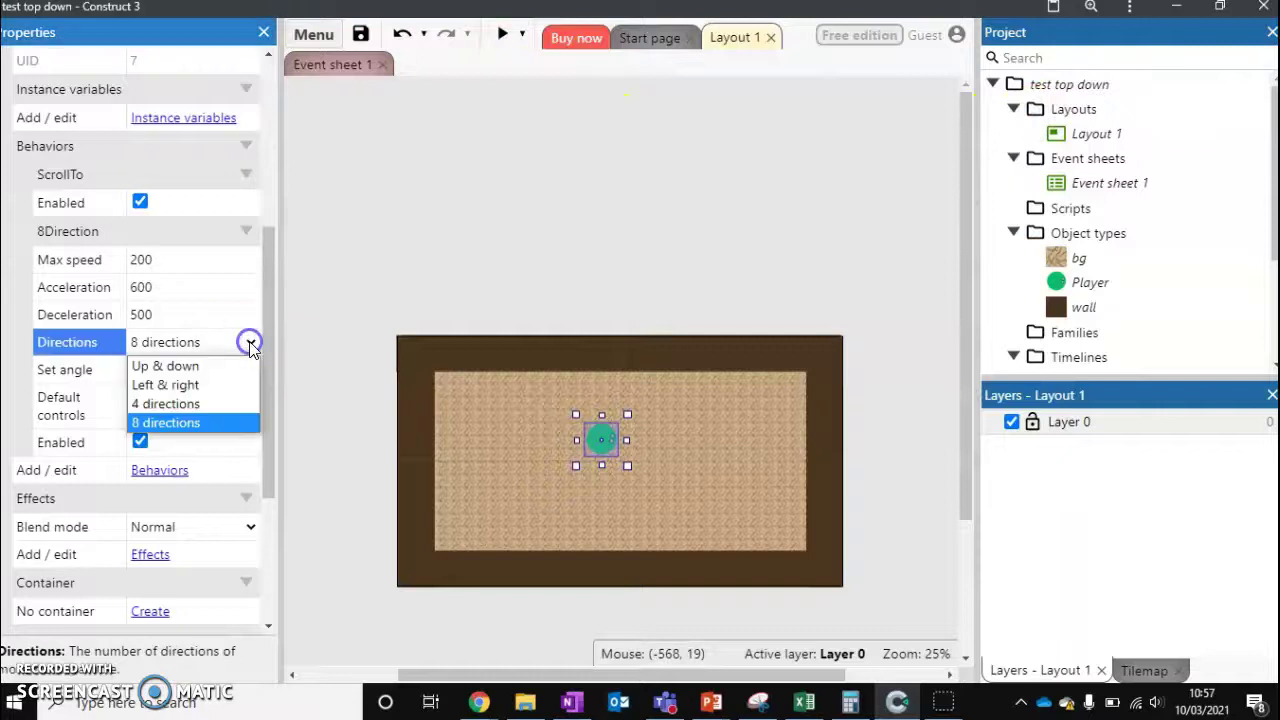
click(200, 379)
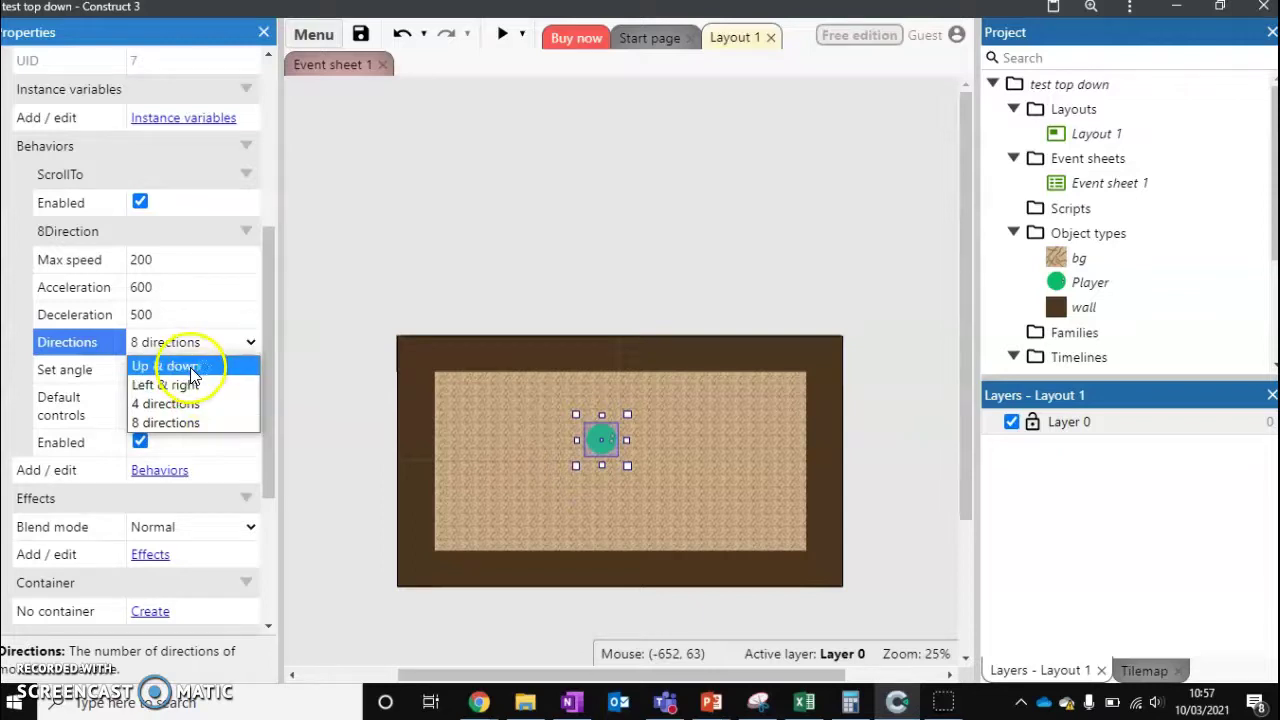
click(175, 346)
click(212, 370)
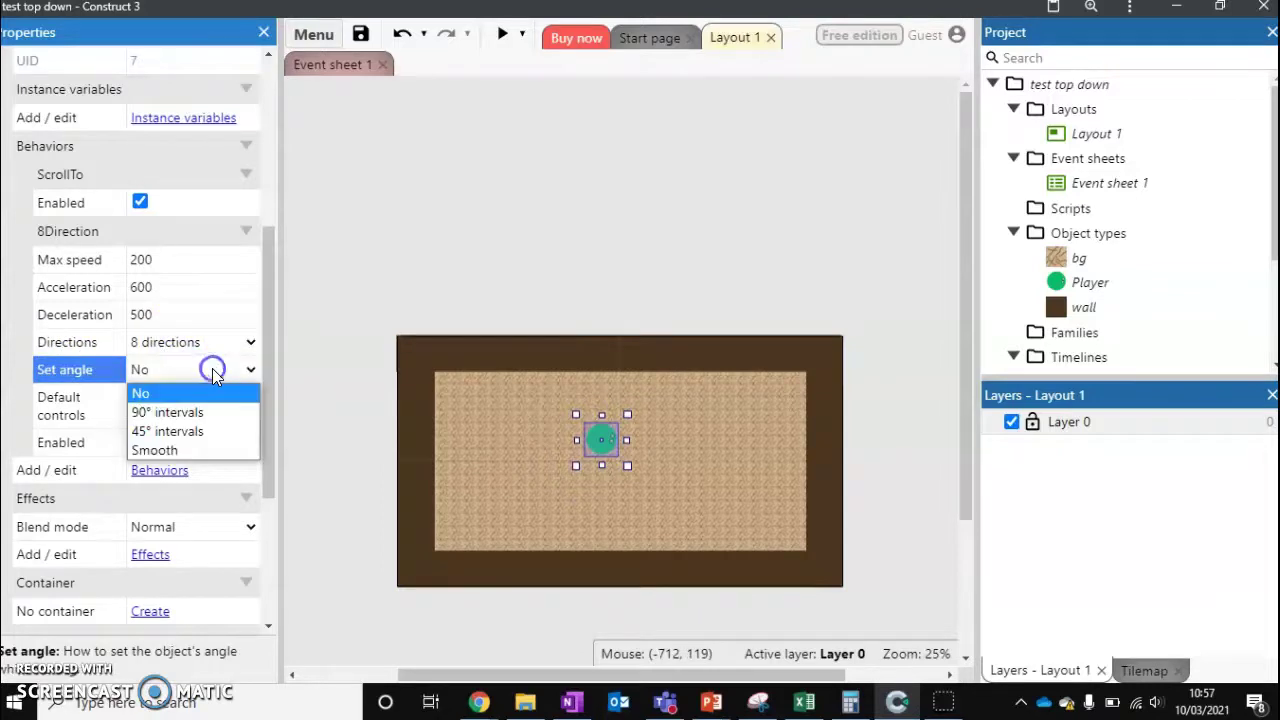
click(194, 446)
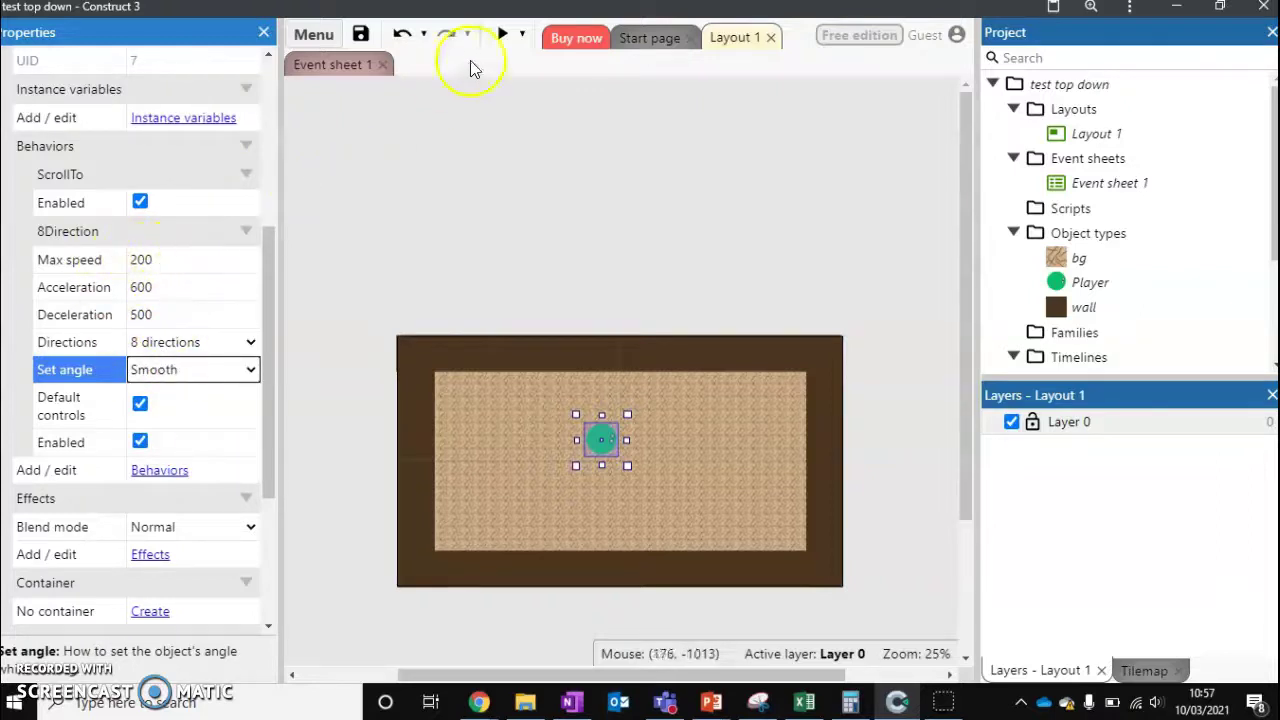
- Preview the layout and steer the player down and left to the walls to test smooth rotation and camera scrolling near the layout's edges
click(502, 34)
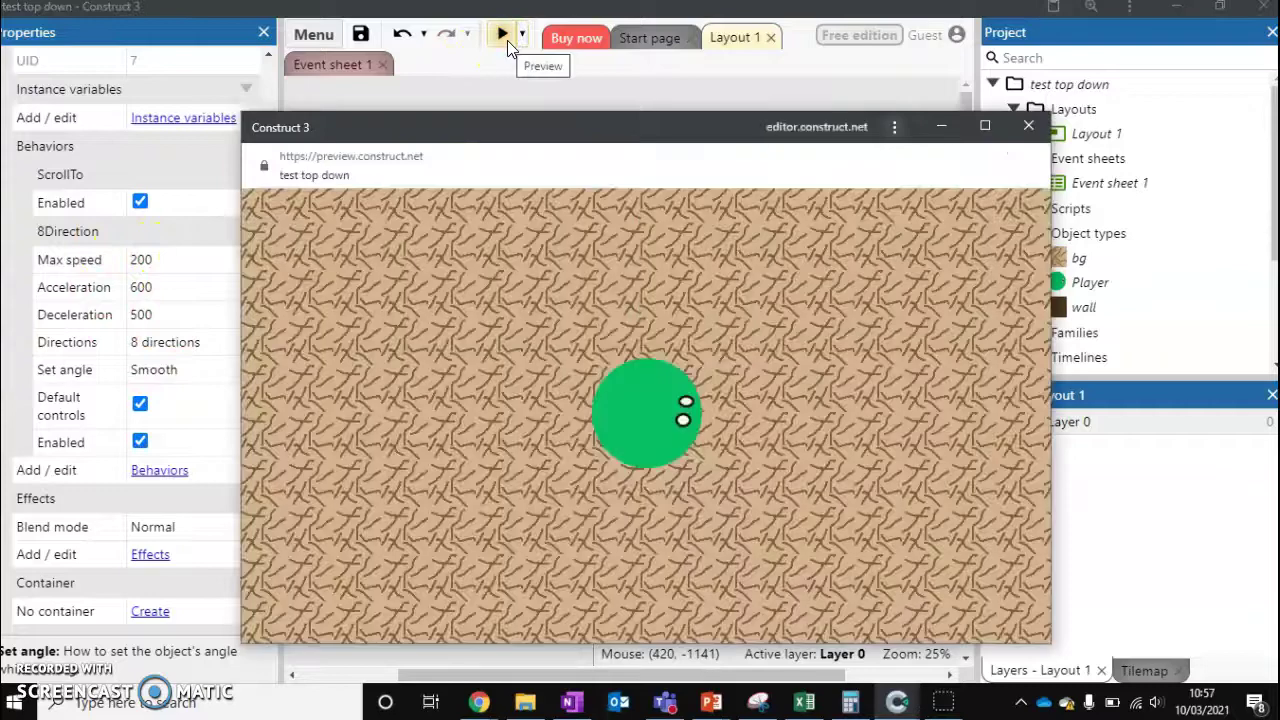
key(Up)
key(Left)
key(Down)
key(Down)
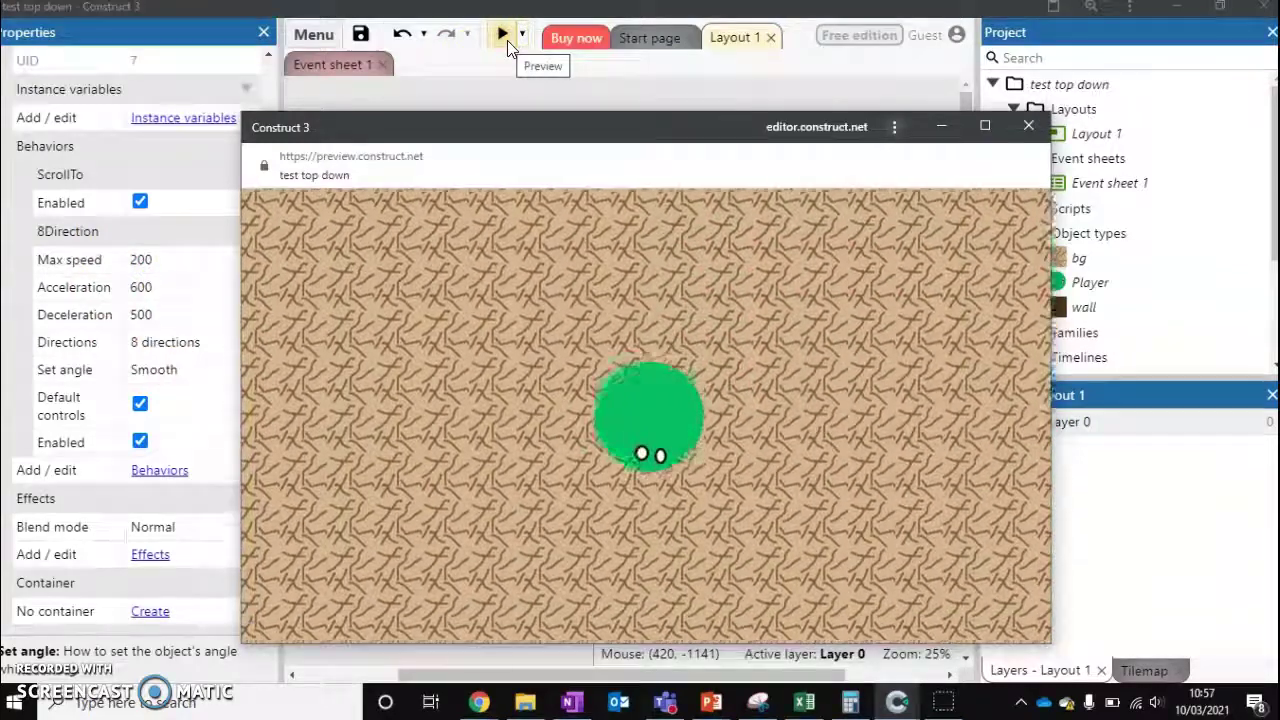
key(Up)
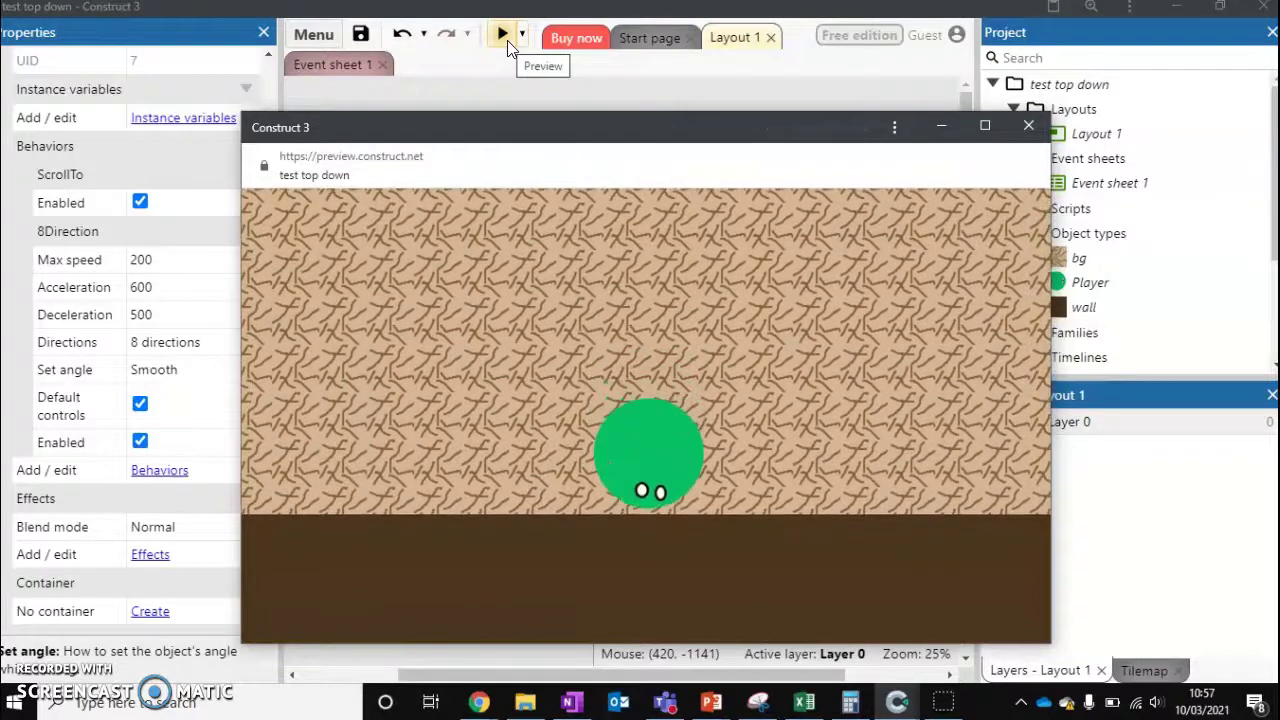
key(Left)
key(Left)
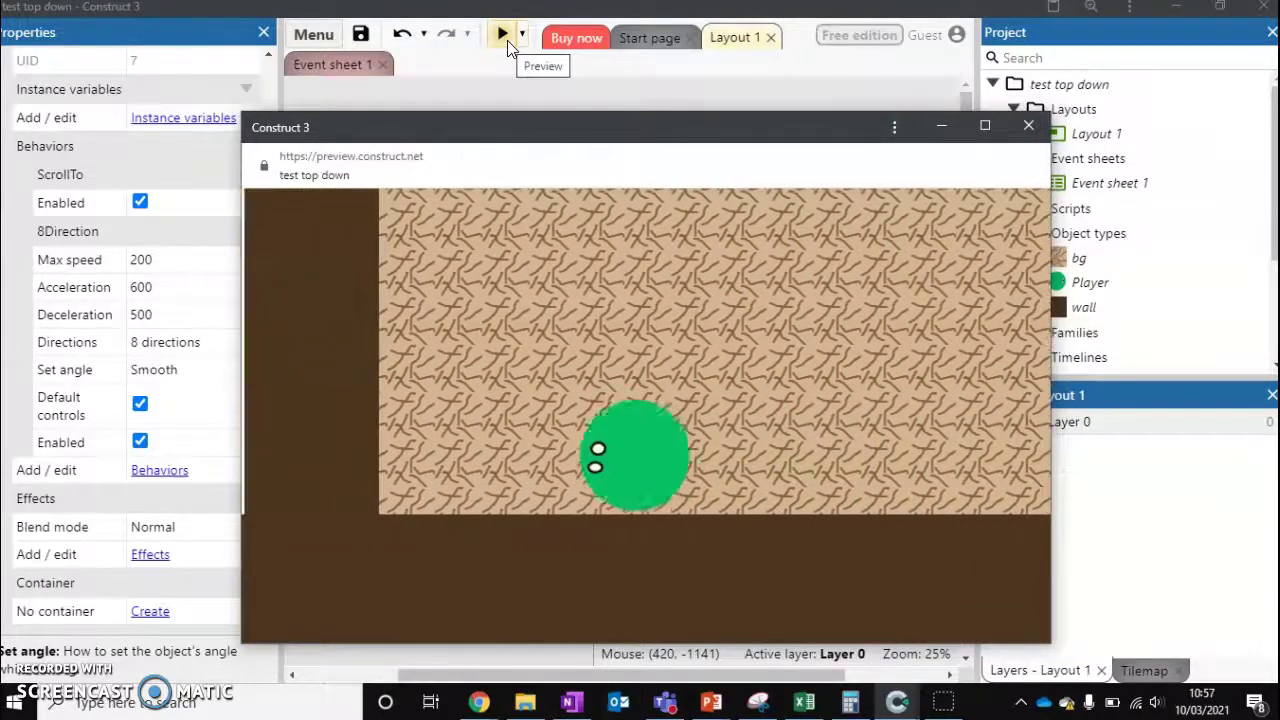
key(Up)
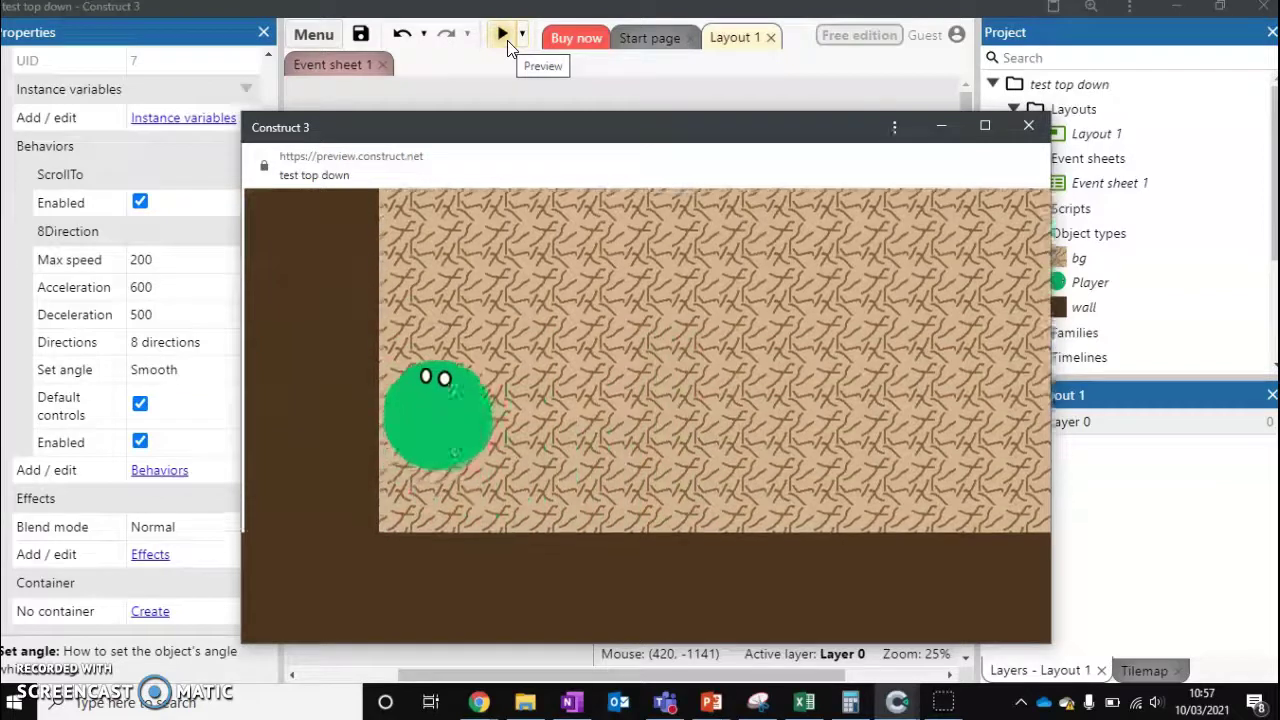
key(Down)
key(Up)
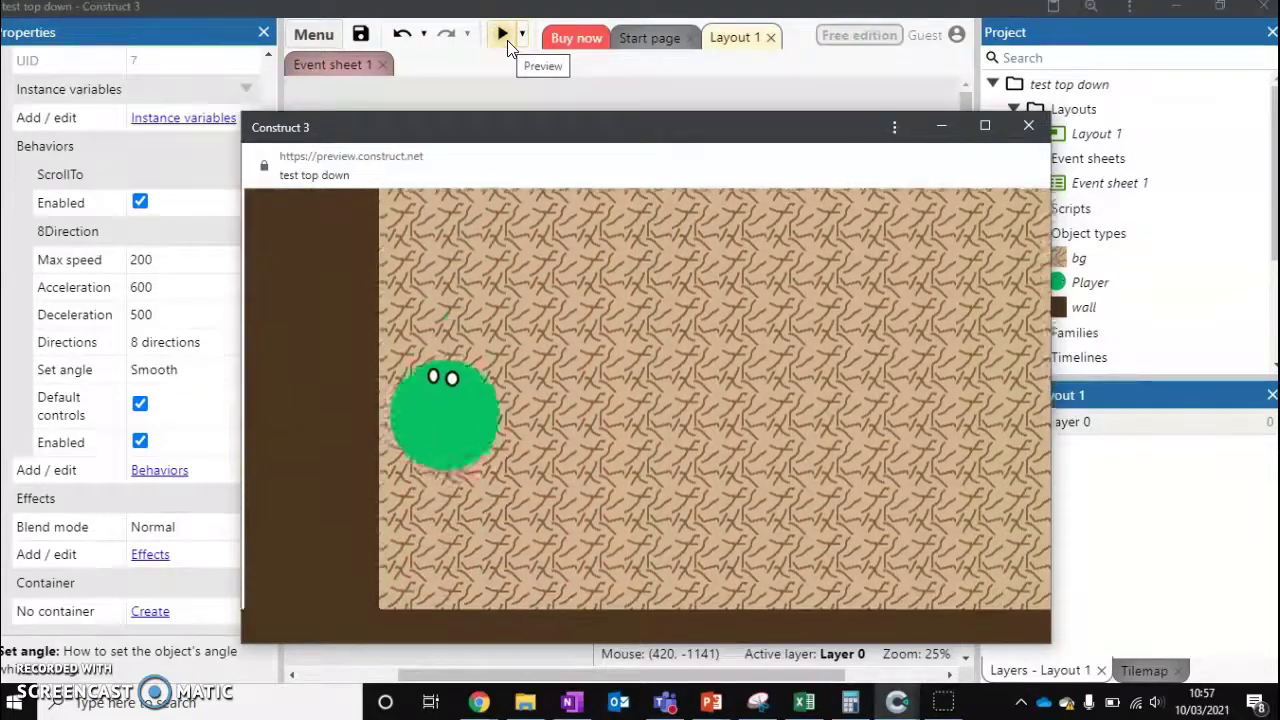
key(Right)
key(Left)
key(Down)
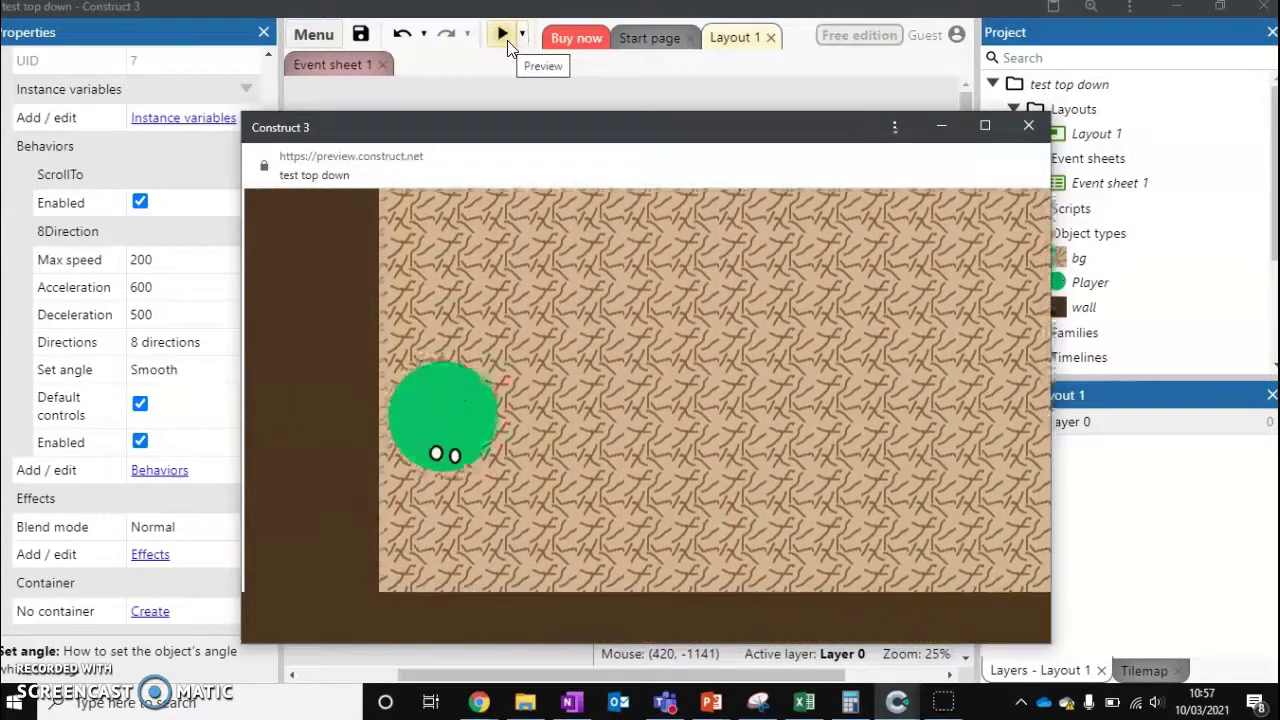